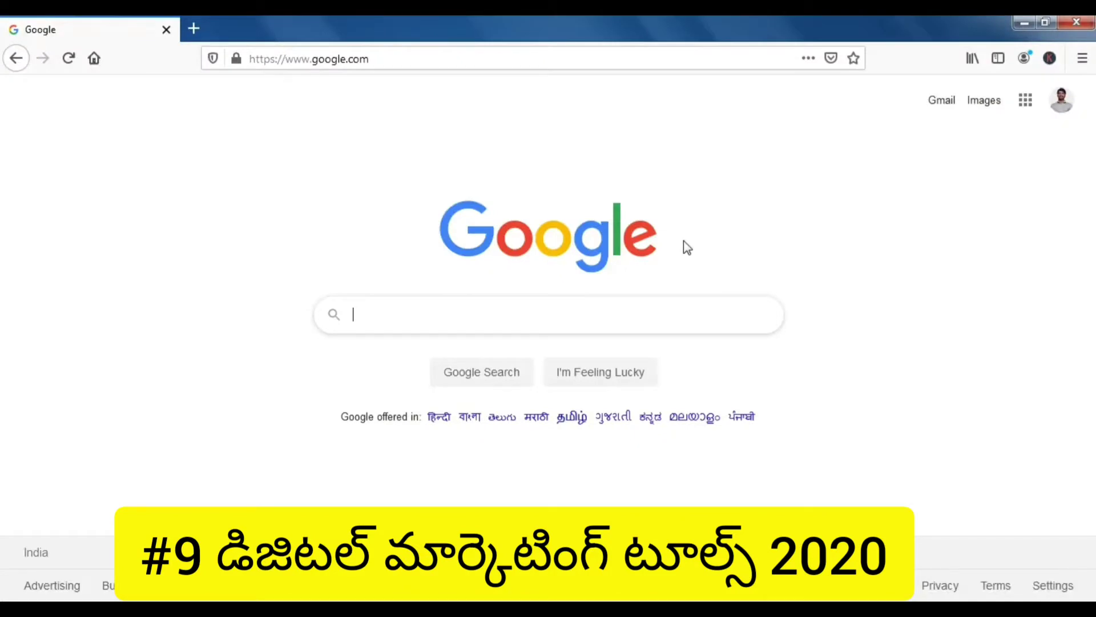
- Search Google for 'buffer' and open the official Buffer site result in a background tab
{"action": "type", "text": "buffer"}
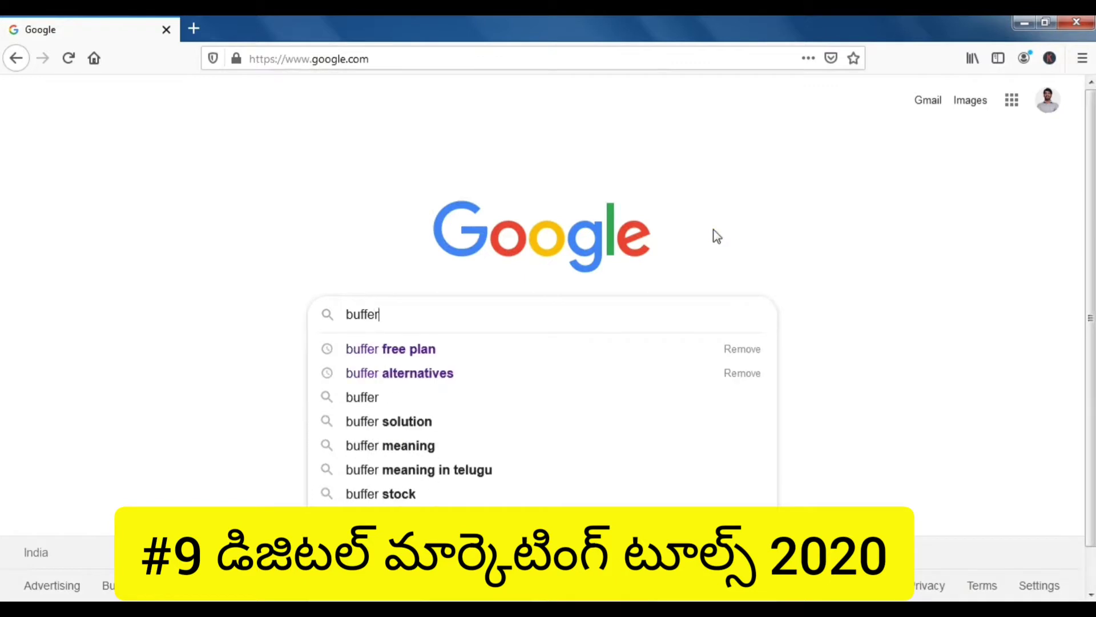
{"action": "key", "text": "Return"}
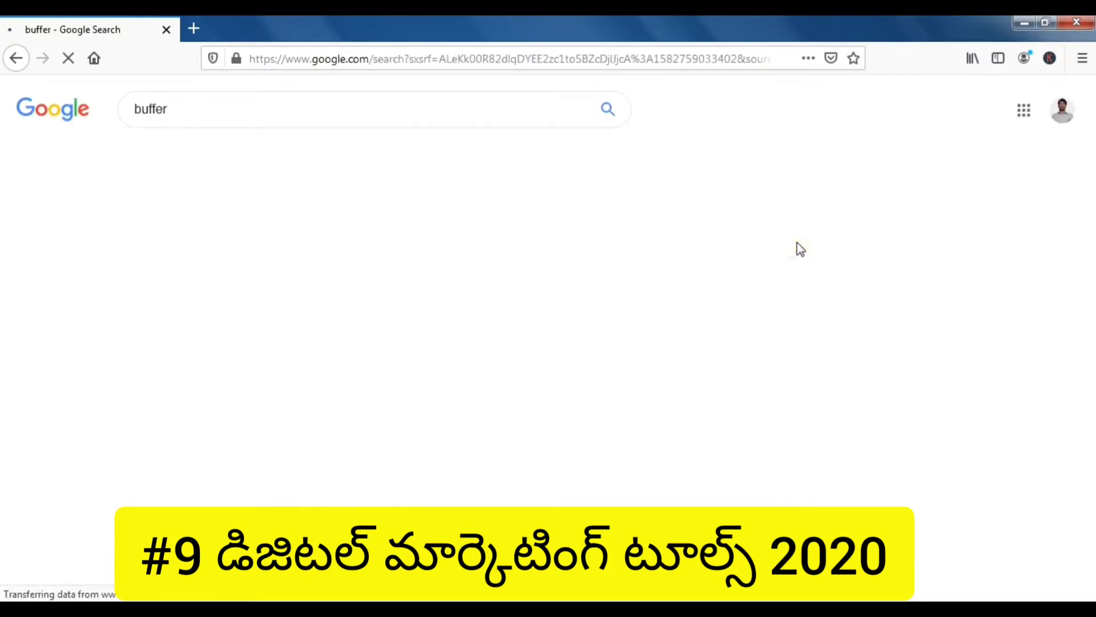
{"action": "left_click", "coordinate": [213, 247]}
{"action": "right_click", "coordinate": [213, 251]}
{"action": "left_click", "coordinate": [251, 258]}
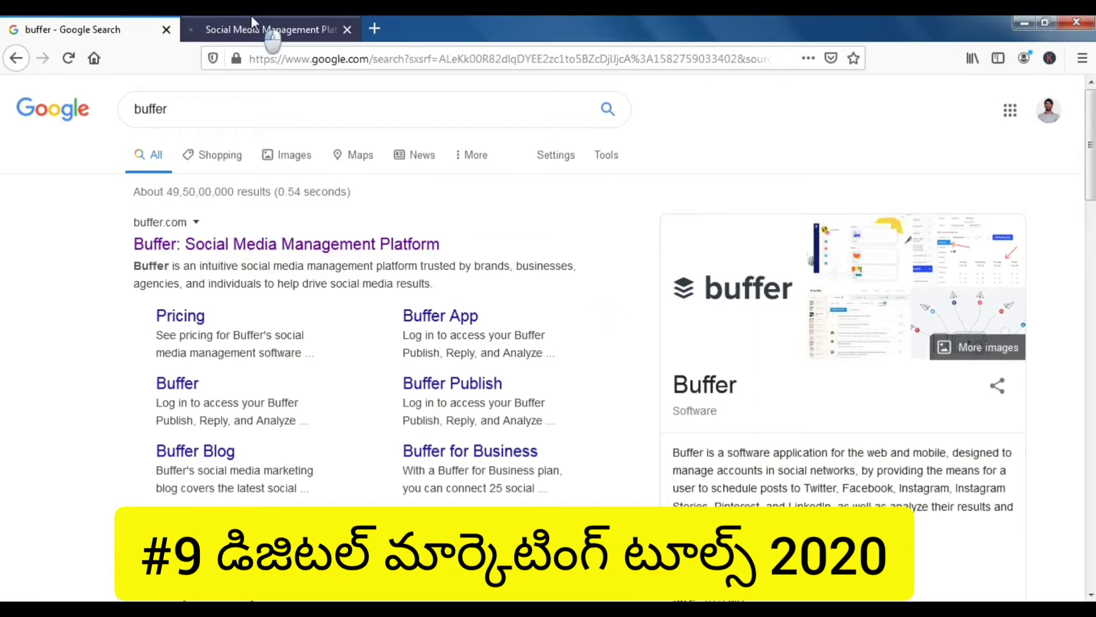
- On the Buffer site, start the free 14-day trial of the Pro plan
{"action": "left_click", "coordinate": [257, 29]}
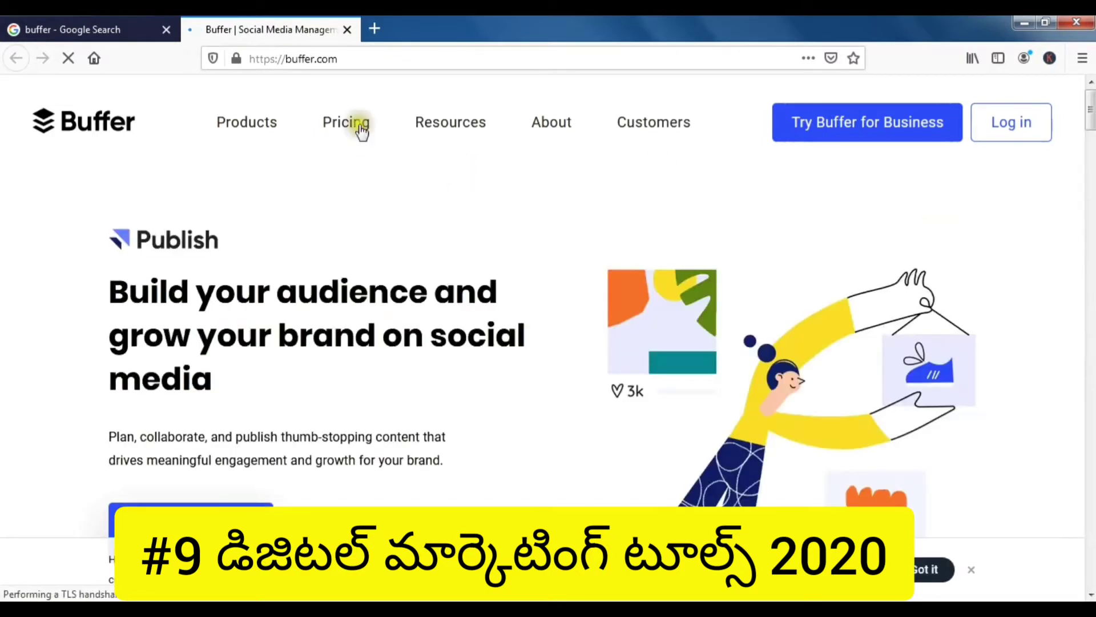
{"action": "scroll", "coordinate": [591, 259], "scroll_direction": "down", "scroll_amount": 2}
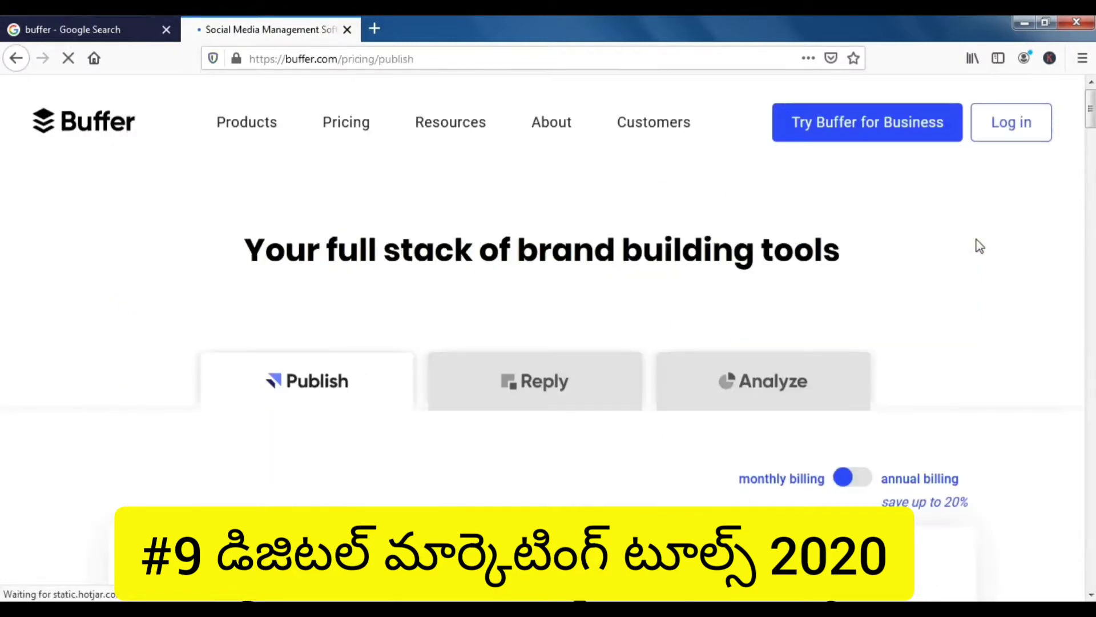
{"action": "scroll", "coordinate": [979, 246], "scroll_direction": "down", "scroll_amount": 6}
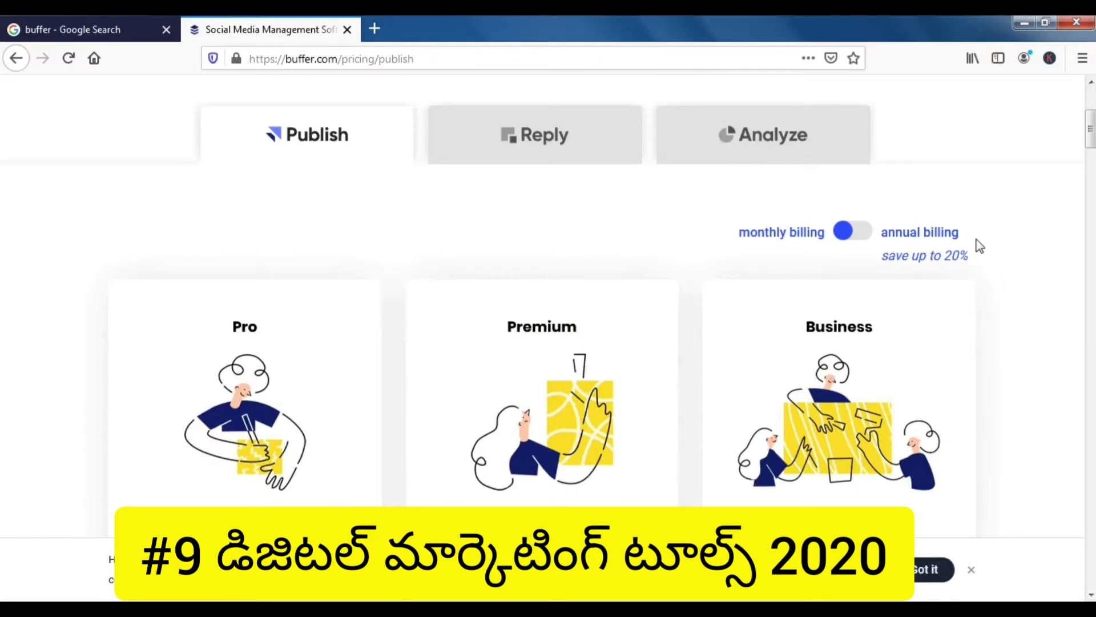
{"action": "scroll", "coordinate": [980, 245], "scroll_direction": "down", "scroll_amount": 10}
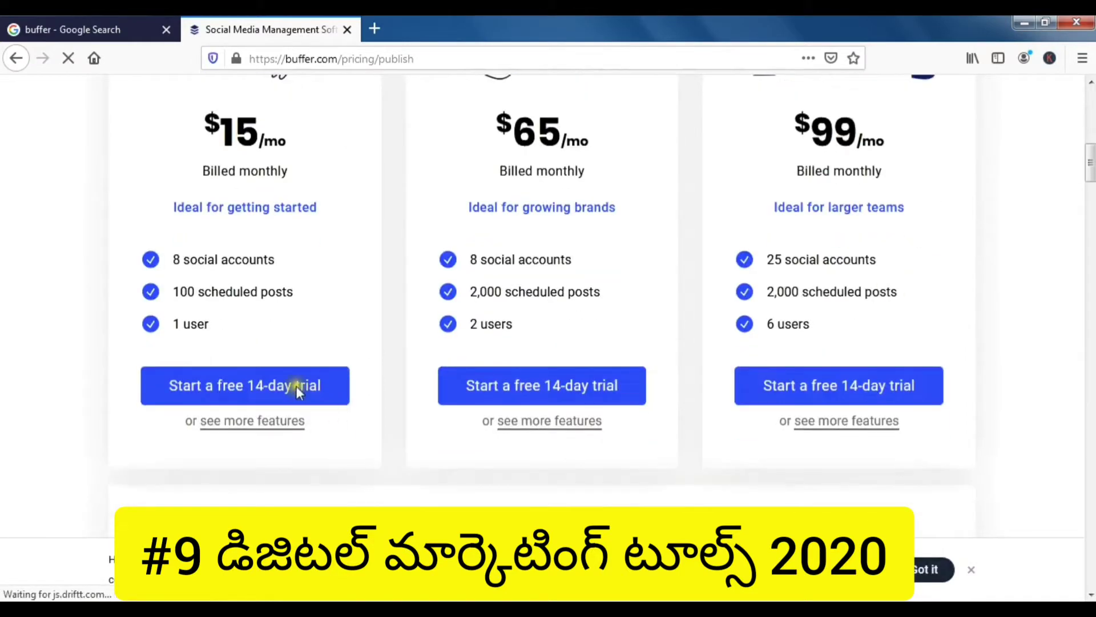
{"action": "left_click", "coordinate": [295, 386]}
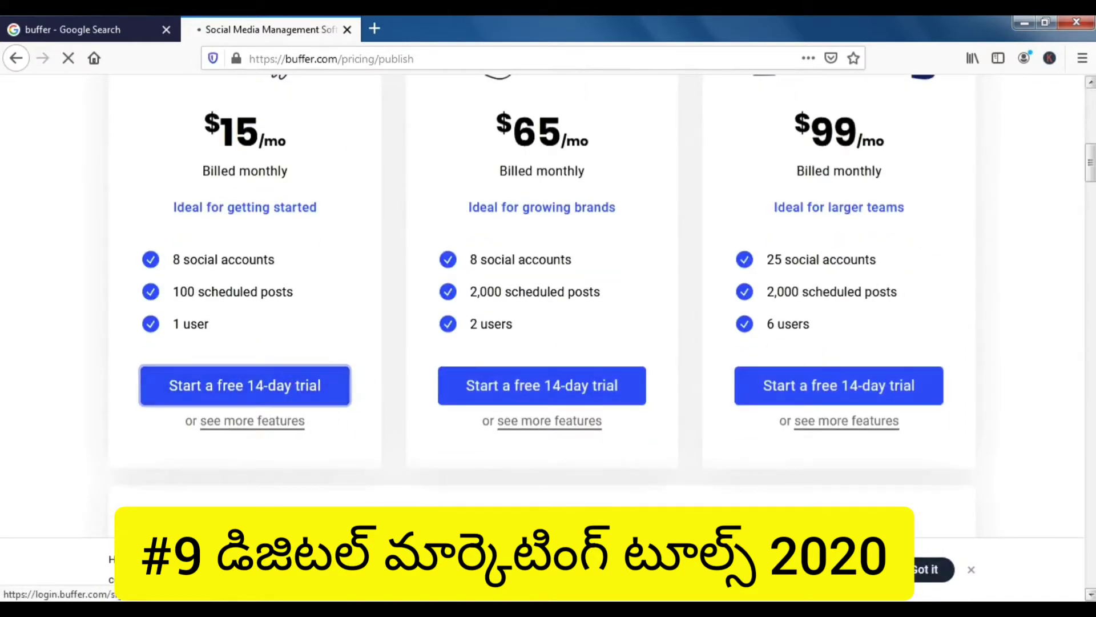
{"action": "scroll", "coordinate": [1070, 247], "scroll_direction": "down", "scroll_amount": 6}
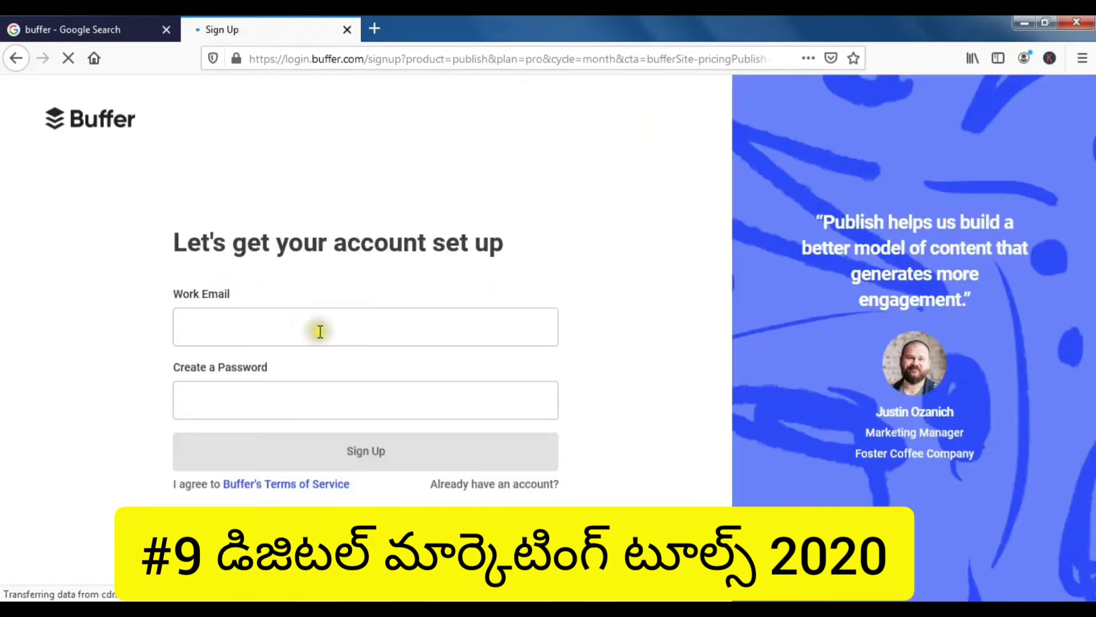
- Enter the work email and a rule-compliant password, submit sign-up, and decline Firefox's save-login prompt
{"action": "left_click", "coordinate": [322, 332]}
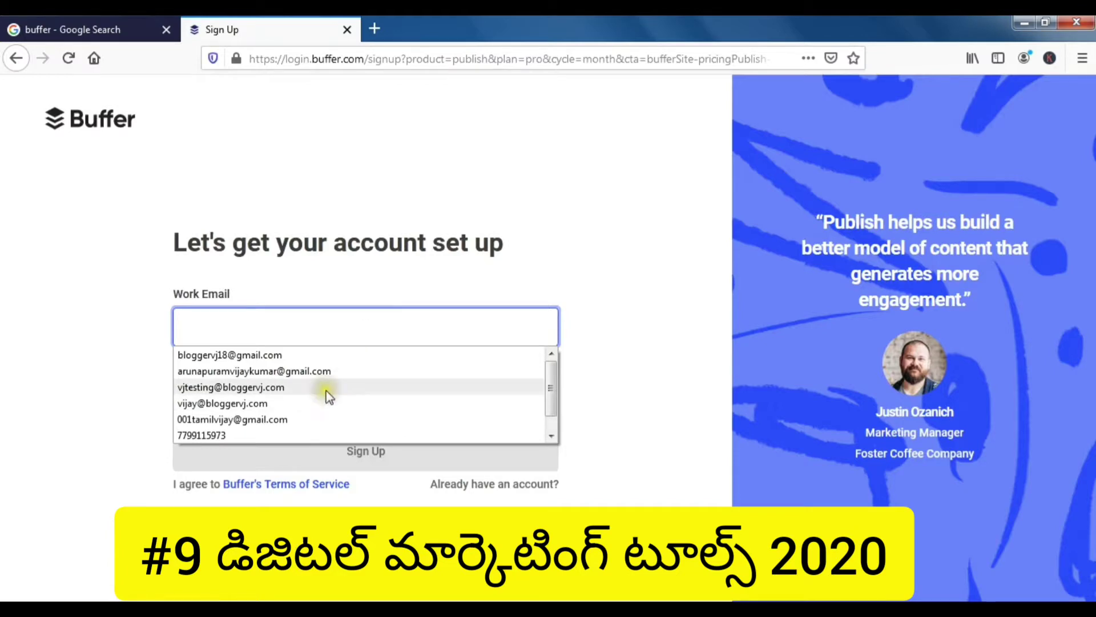
{"action": "left_click", "coordinate": [323, 315]}
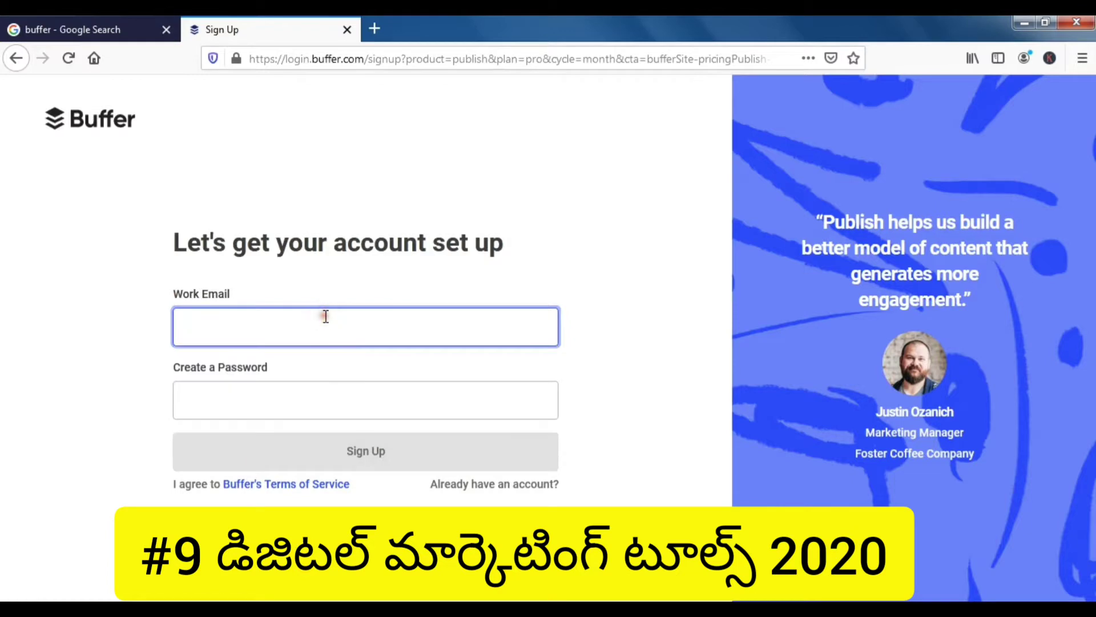
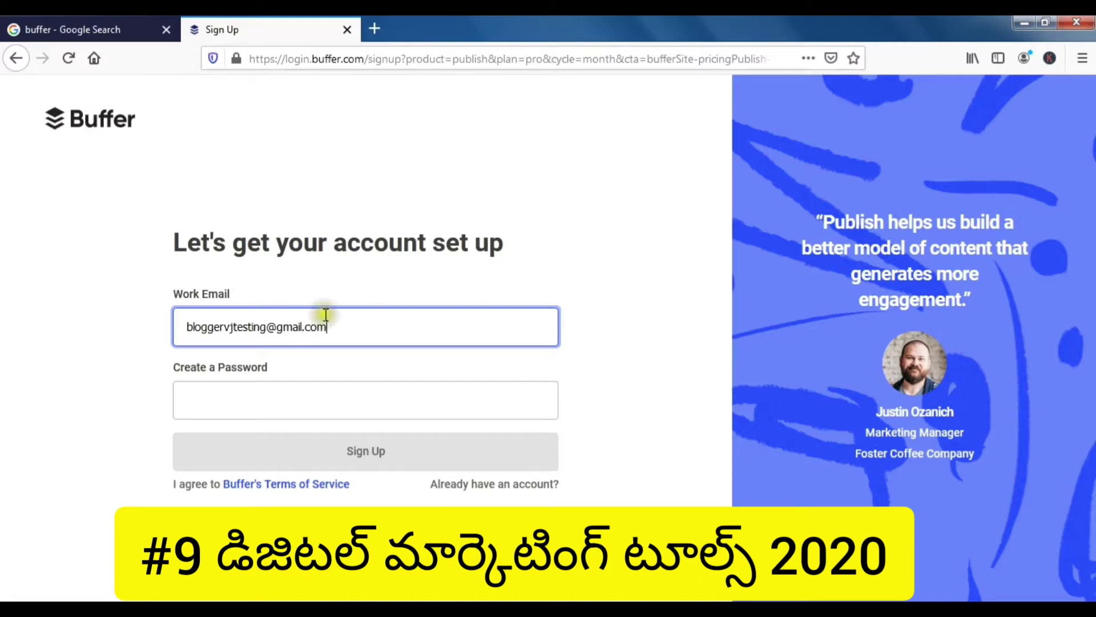
{"action": "left_click", "coordinate": [334, 403]}
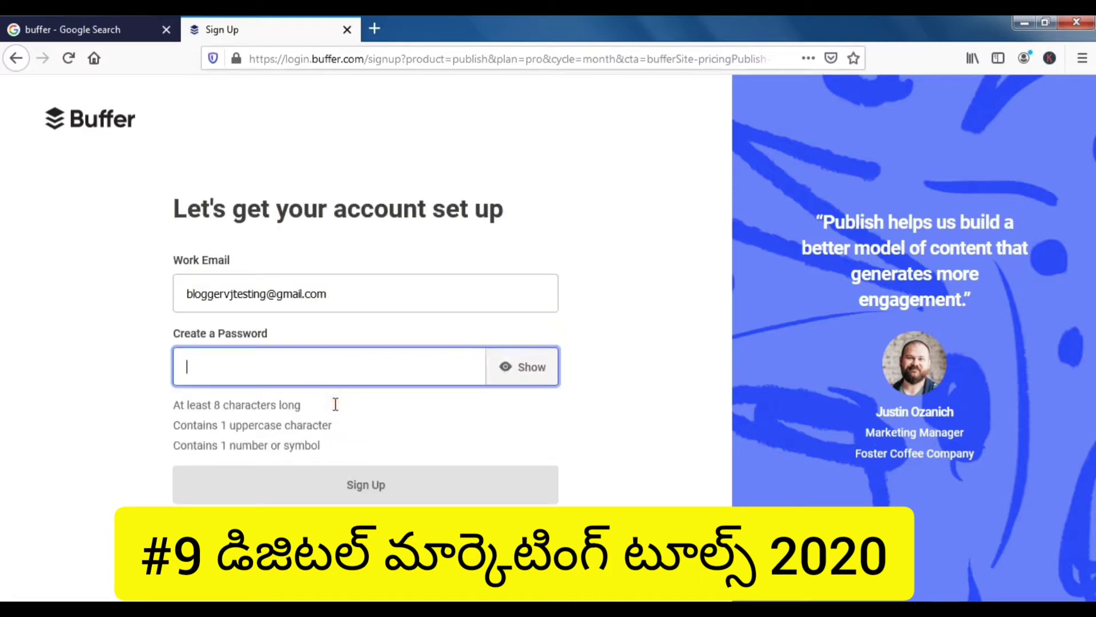
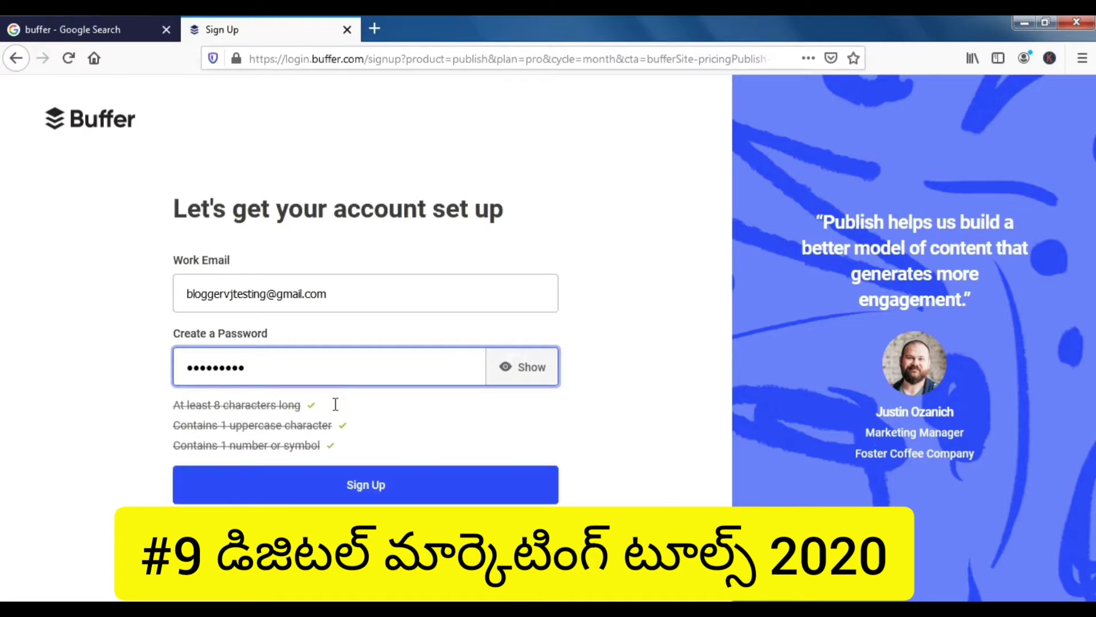
{"action": "left_click", "coordinate": [379, 483]}
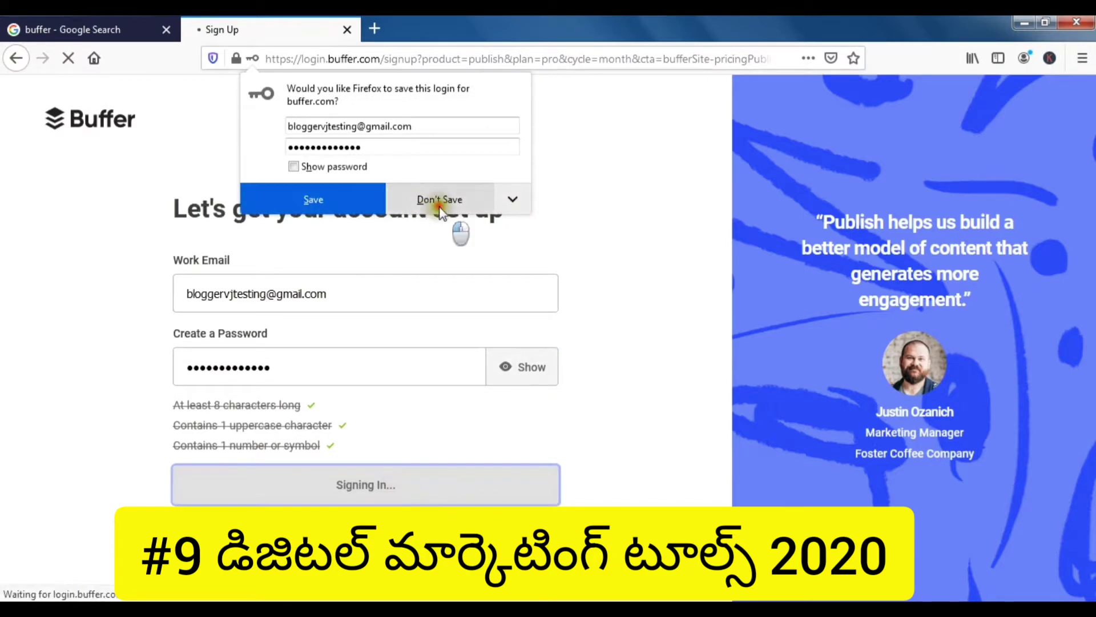
{"action": "left_click", "coordinate": [422, 209]}
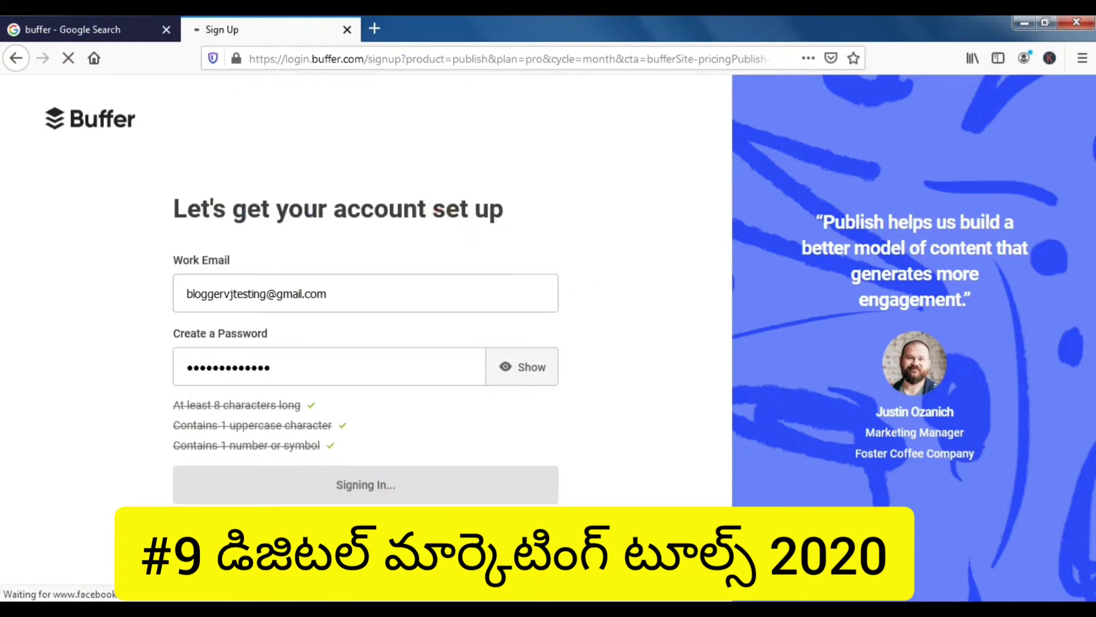
- Open a new private browsing window and go to Gmail
{"action": "key", "text": "ctrl+shift+p"}
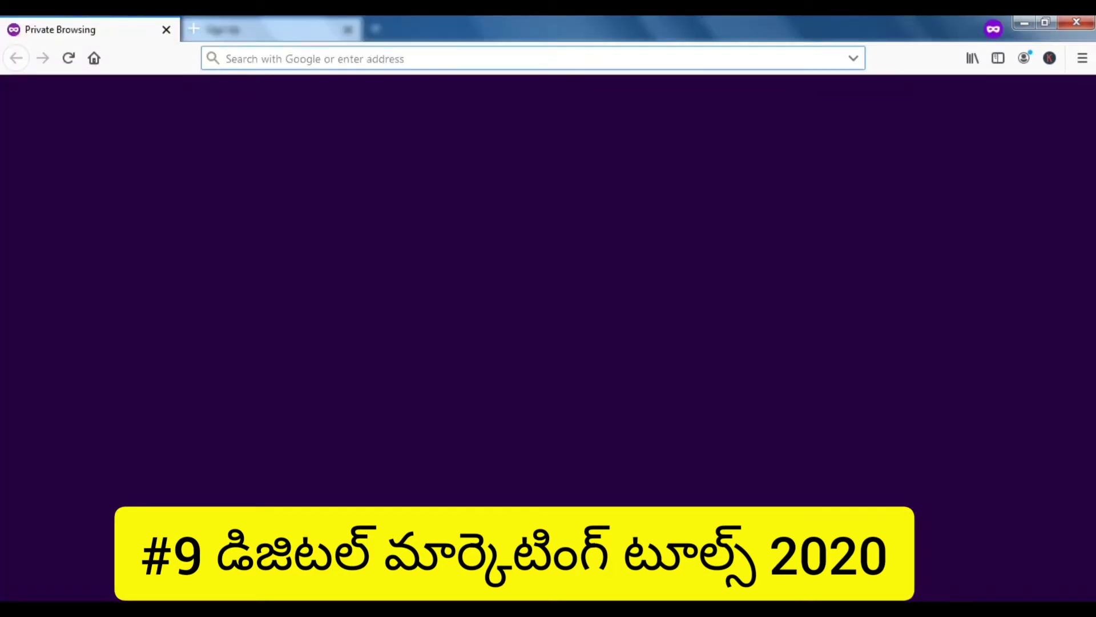
{"action": "type", "text": "mai"}
{"action": "key", "text": "Return"}
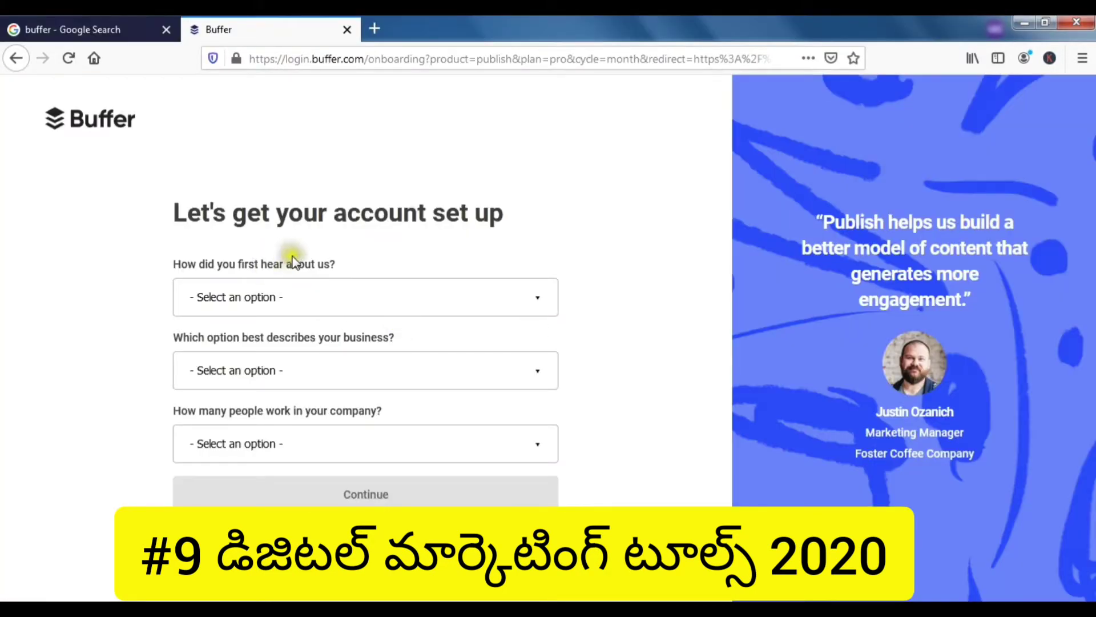
- Answer Buffer's setup questions: Google search, B2B online brand, and fewer than 5 employees
{"action": "left_click", "coordinate": [423, 302]}
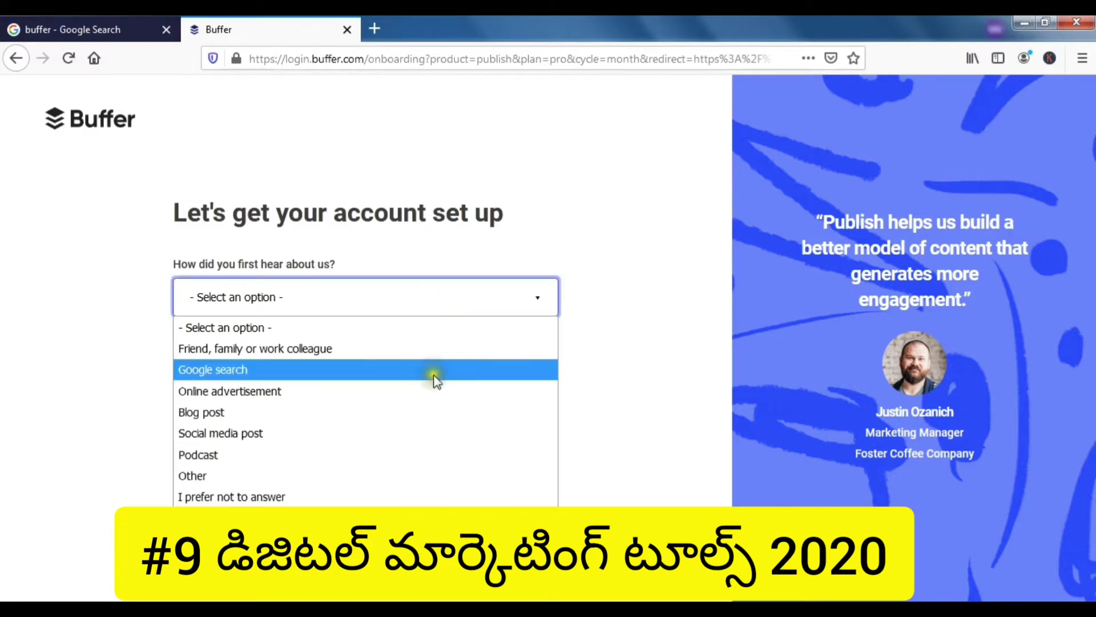
{"action": "left_click", "coordinate": [433, 371]}
{"action": "left_click", "coordinate": [522, 371]}
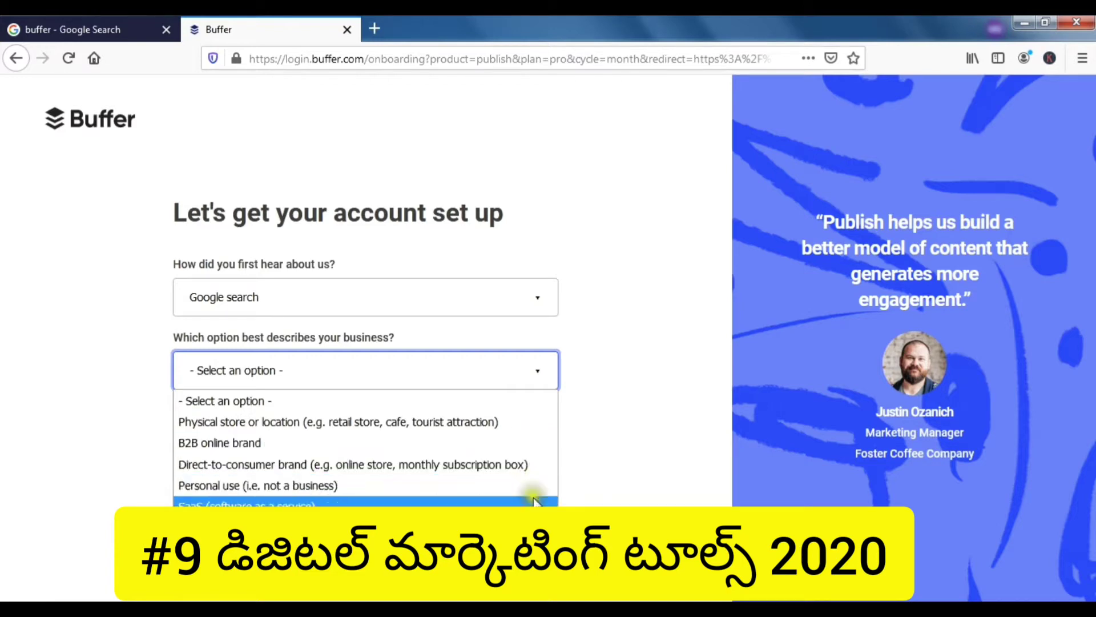
{"action": "left_click", "coordinate": [466, 444]}
{"action": "left_click", "coordinate": [444, 449]}
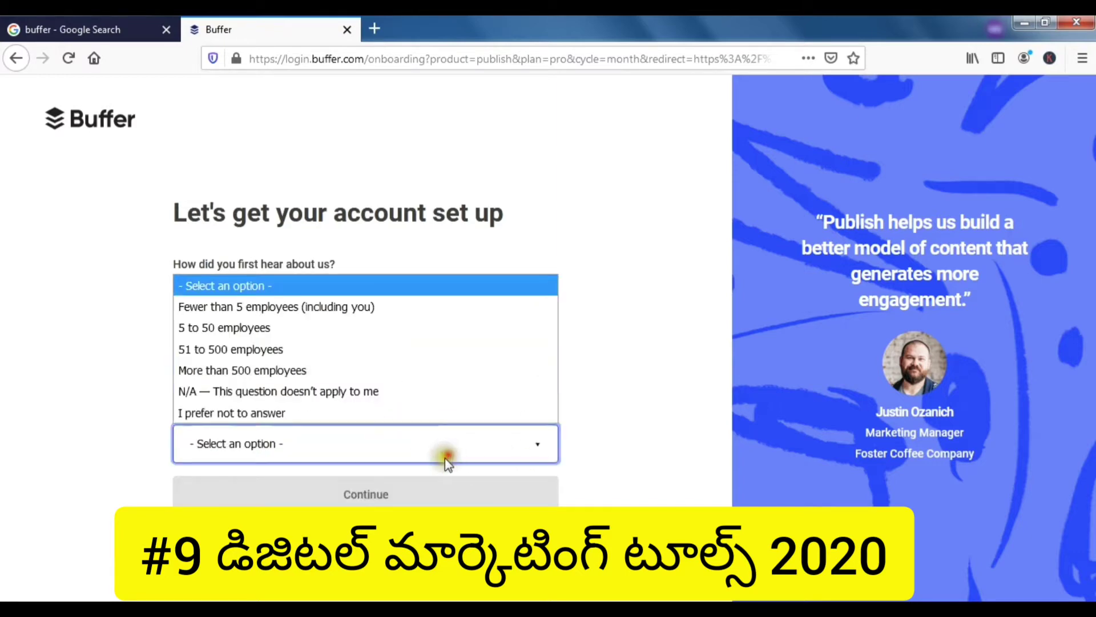
{"action": "left_click", "coordinate": [356, 309]}
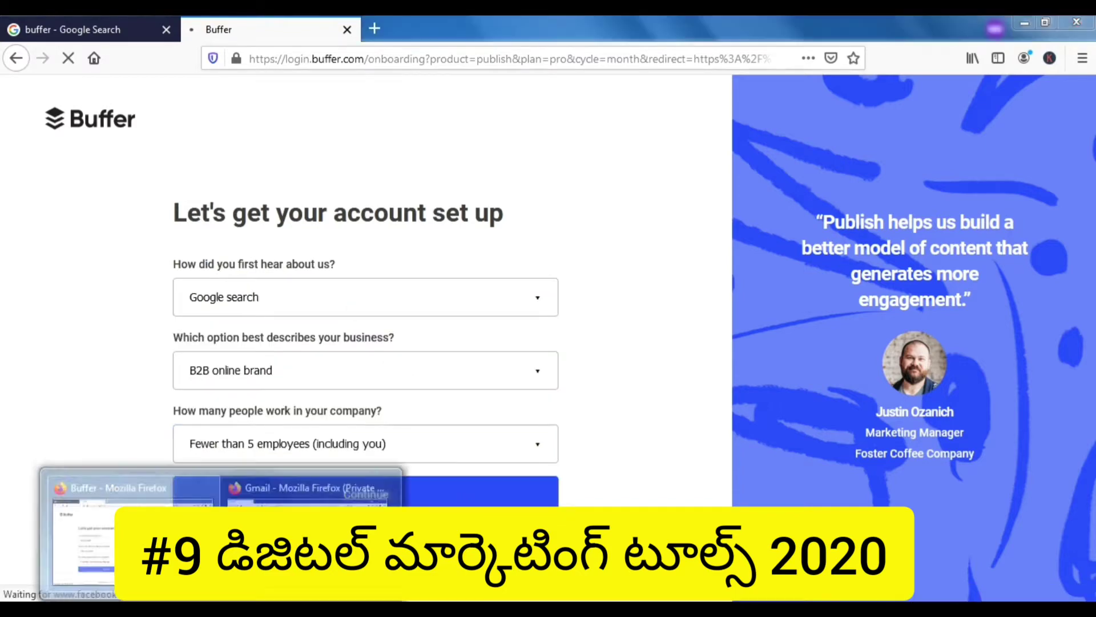
- In the private Gmail window, submit the Google account email and then the password
{"action": "left_click", "coordinate": [308, 488]}
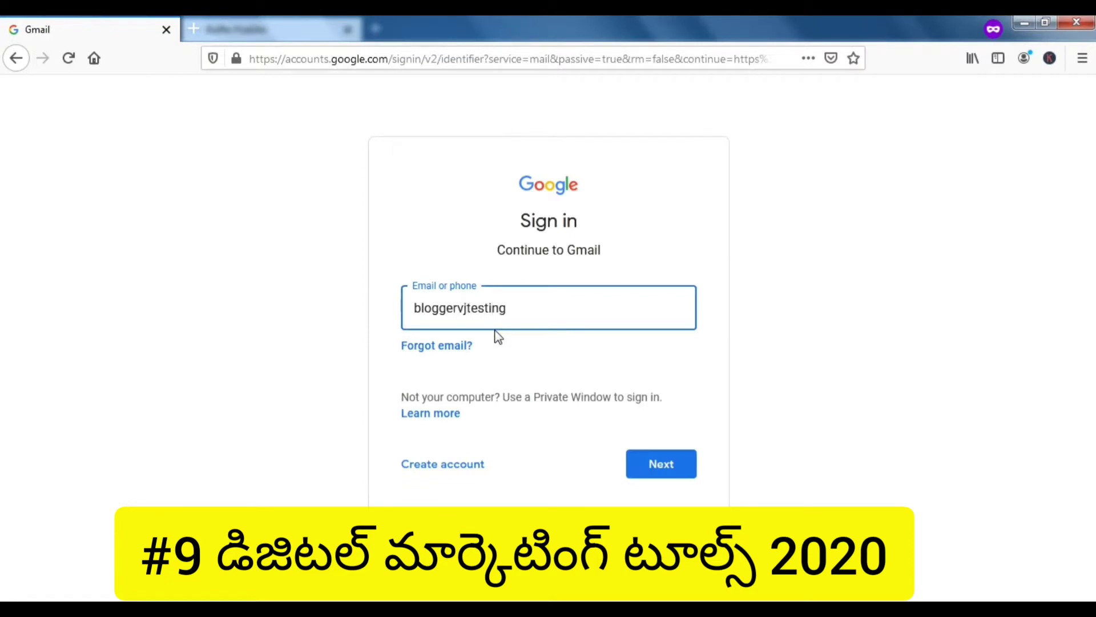
{"action": "key", "text": "Return"}
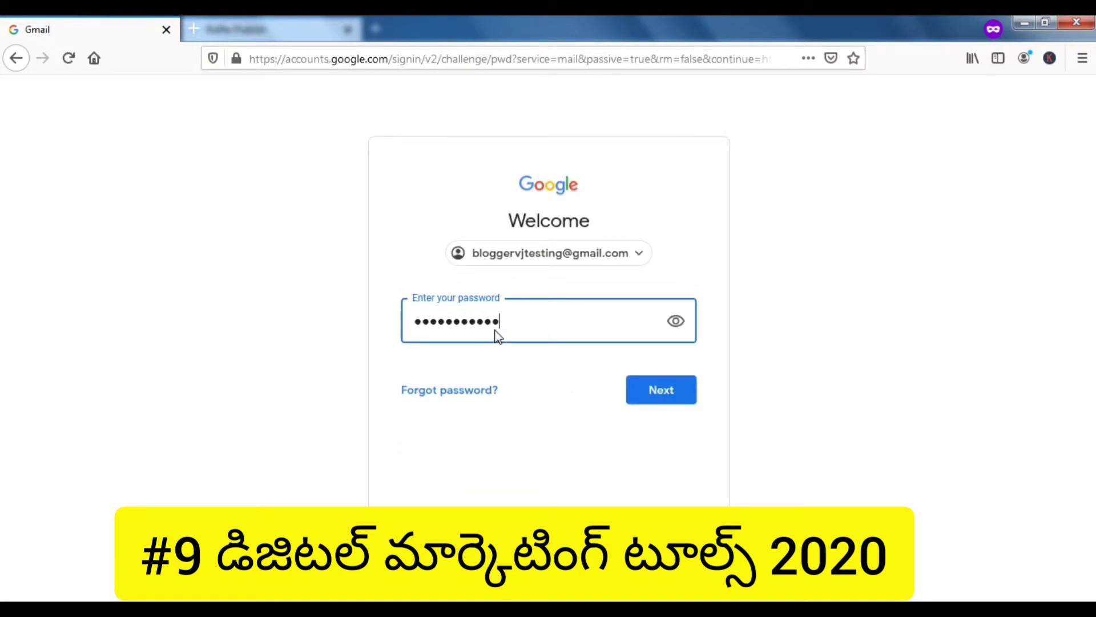
{"action": "key", "text": "Return"}
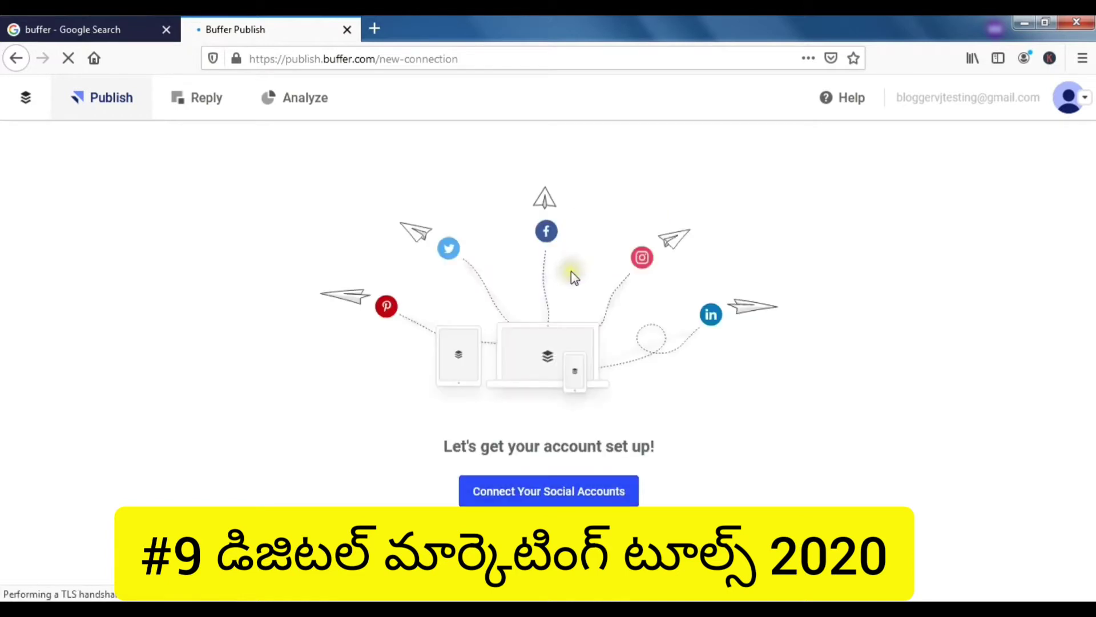
- Choose 'Connect Your Social Accounts' on the Buffer Publish welcome page
{"action": "left_click", "coordinate": [562, 498]}
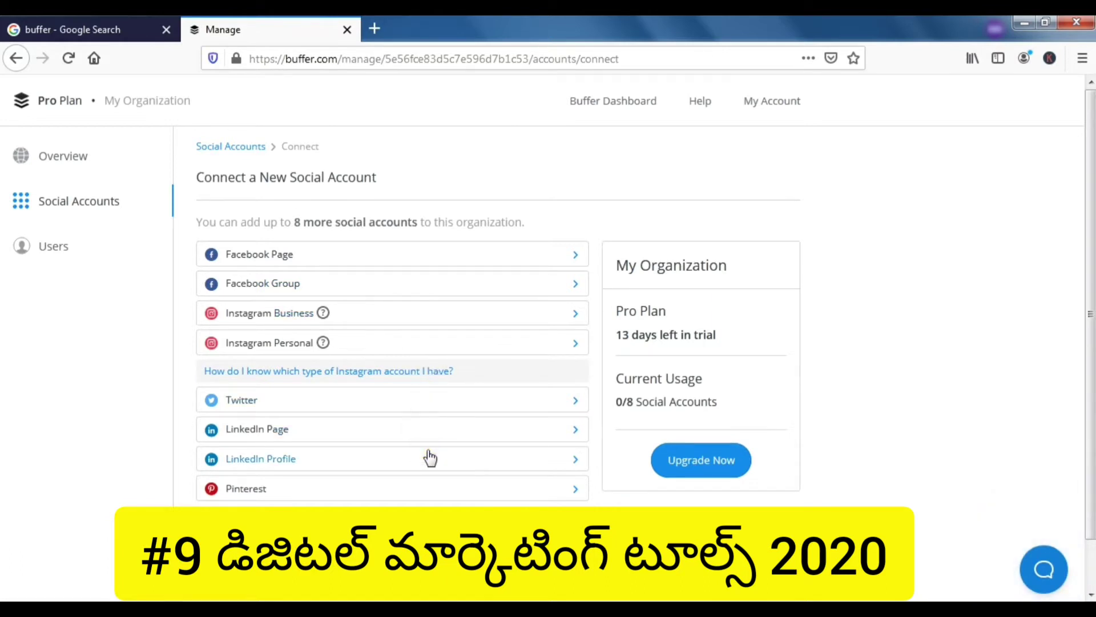
{"action": "key", "text": "alt+Tab"}
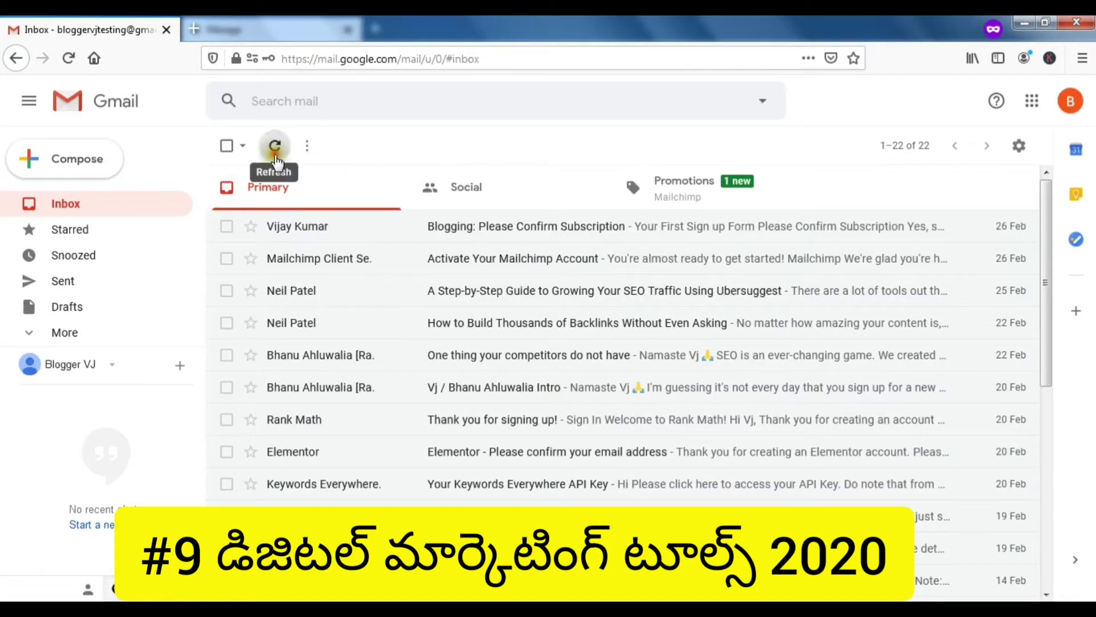
{"action": "left_click", "coordinate": [495, 188]}
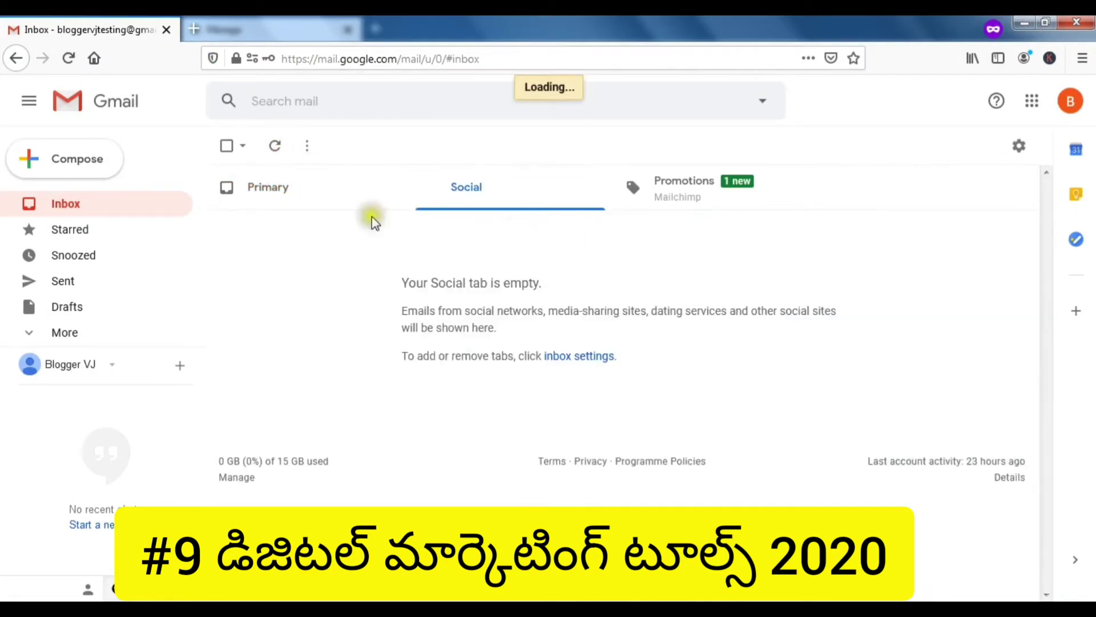
{"action": "left_click", "coordinate": [288, 197]}
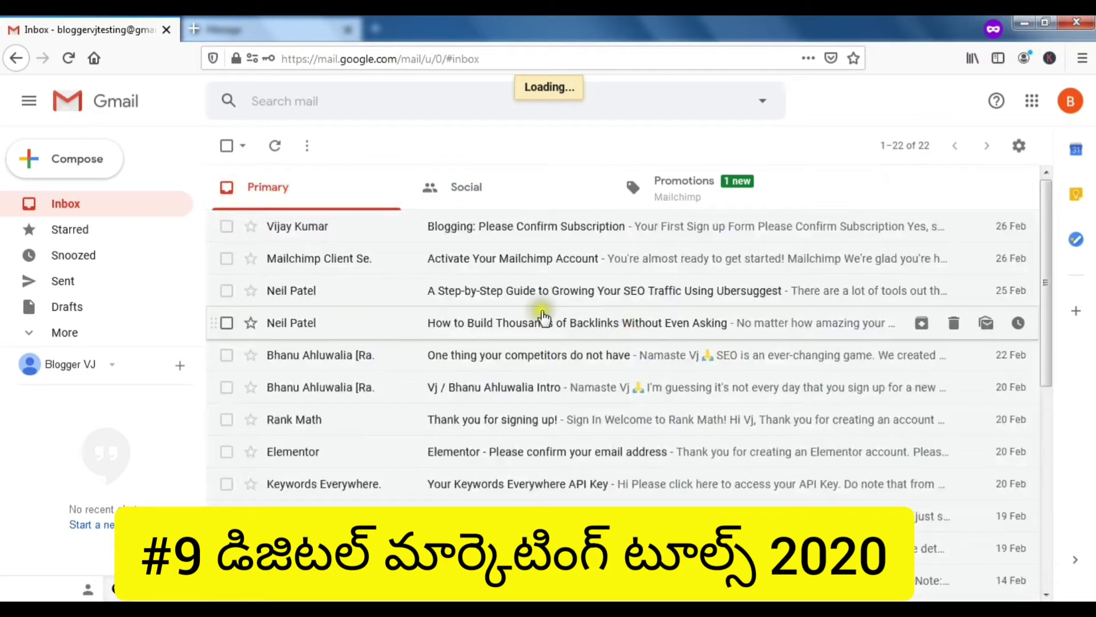
{"action": "key", "text": "alt+Tab"}
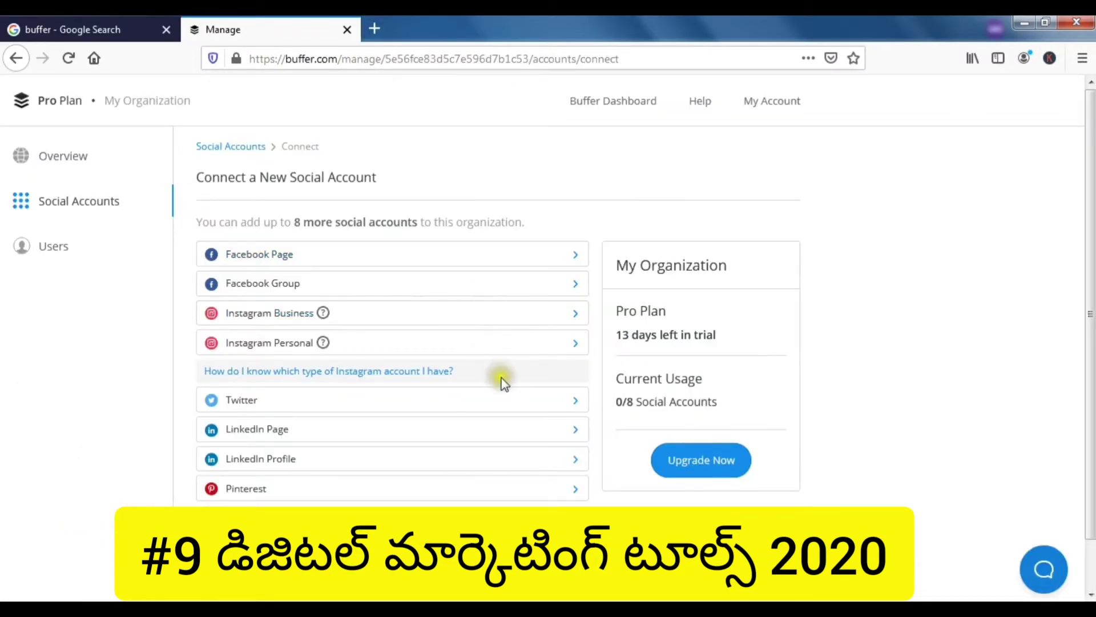
- Choose LinkedIn Page, sign in with the LinkedIn email and password, and decline saving the login
{"action": "left_click", "coordinate": [571, 437]}
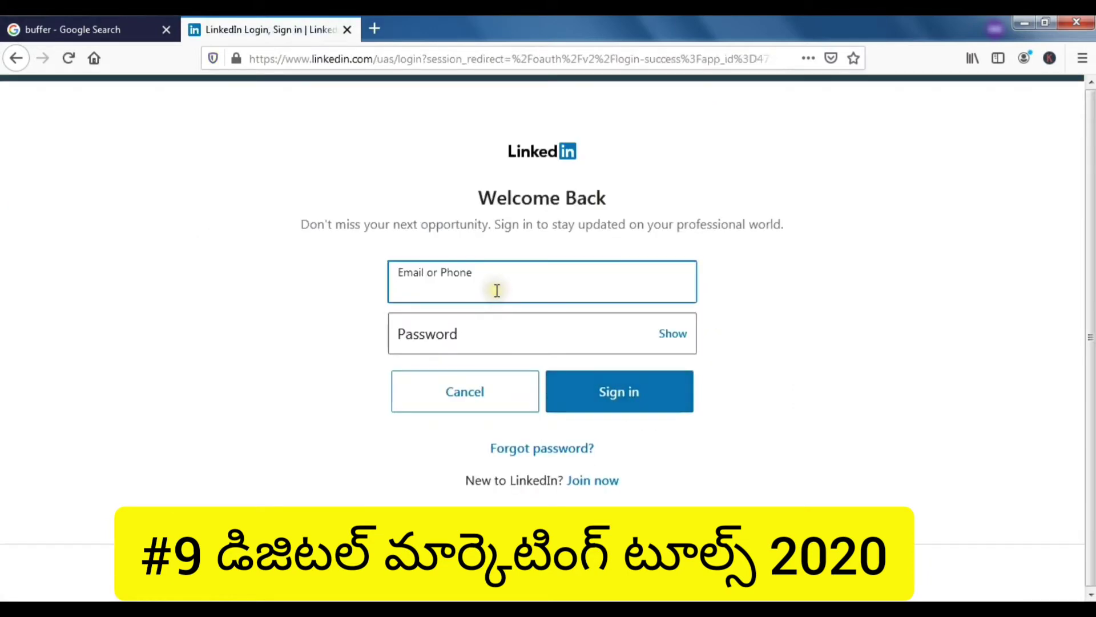
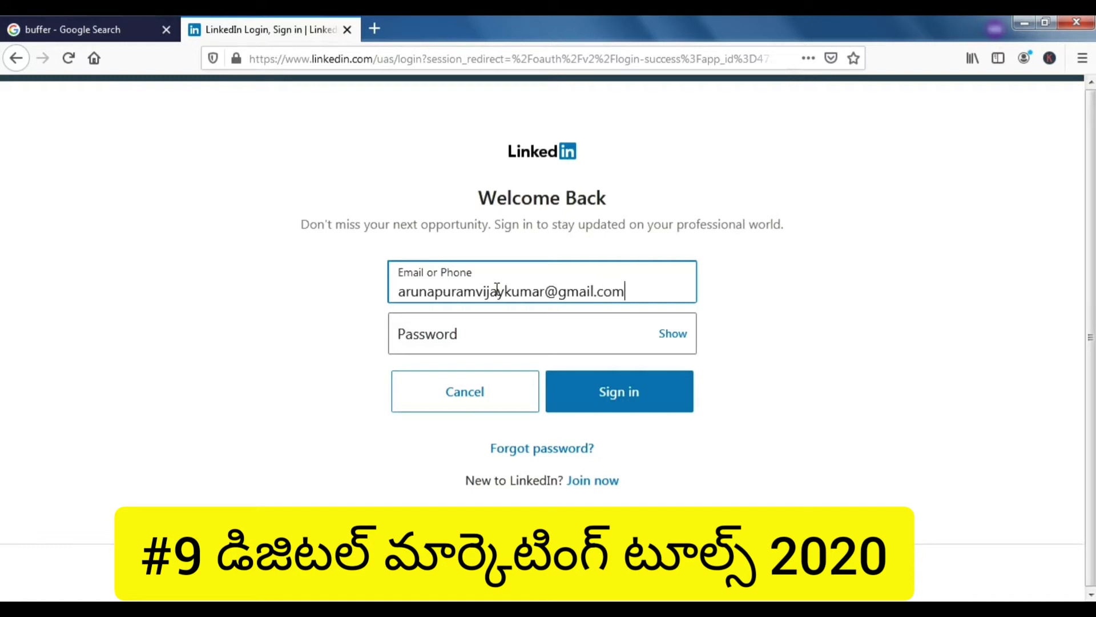
{"action": "key", "text": "Tab"}
{"action": "type", "text": "•••••"}
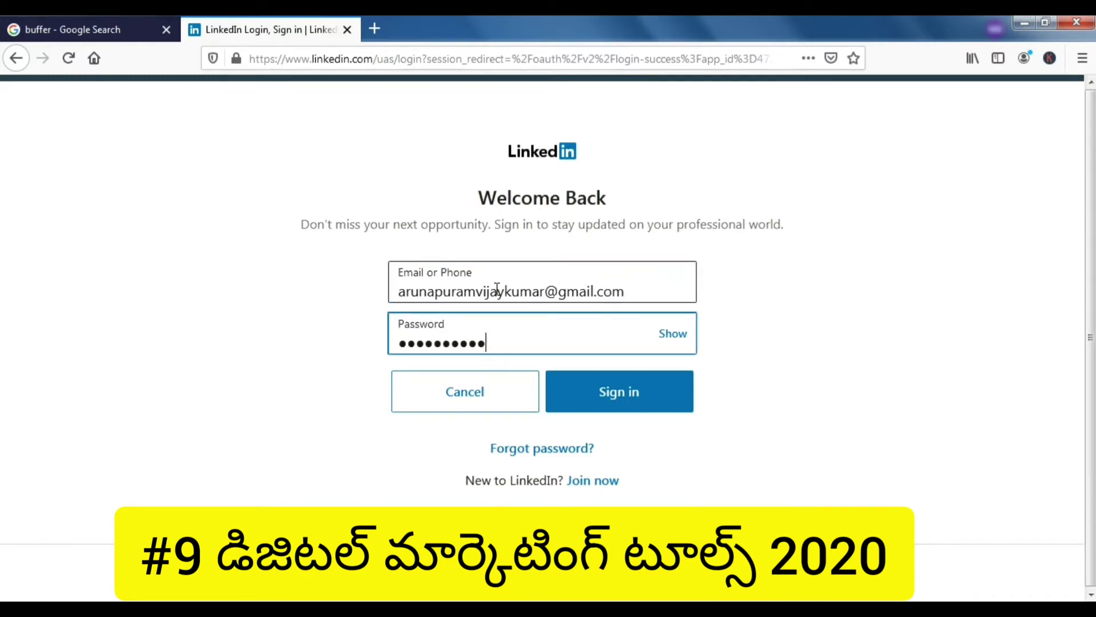
{"action": "left_click", "coordinate": [656, 407]}
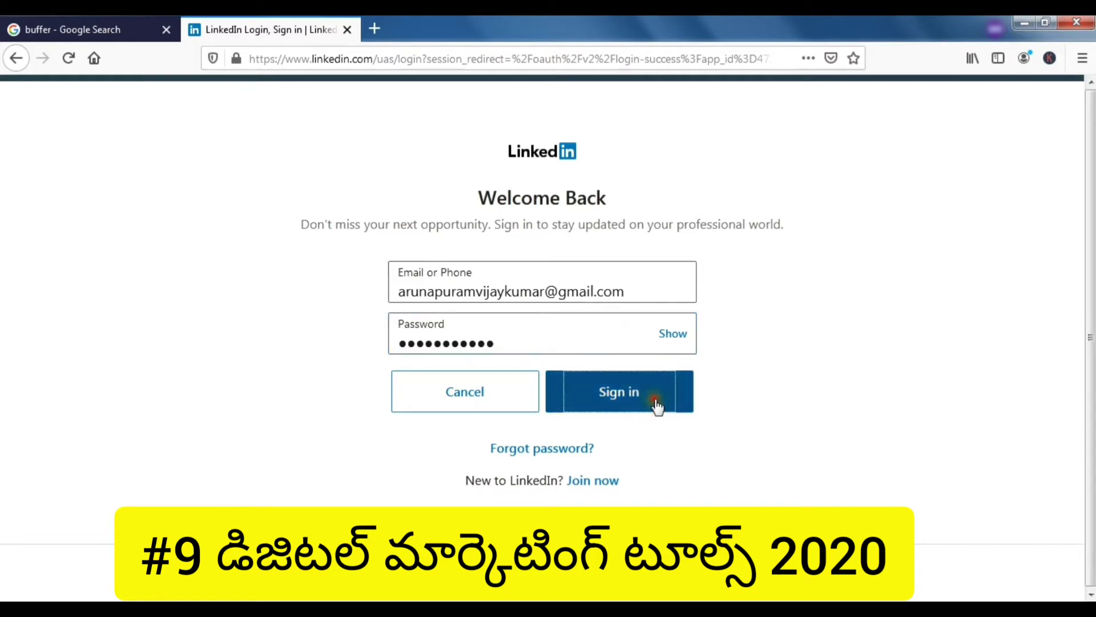
{"action": "left_click", "coordinate": [435, 201]}
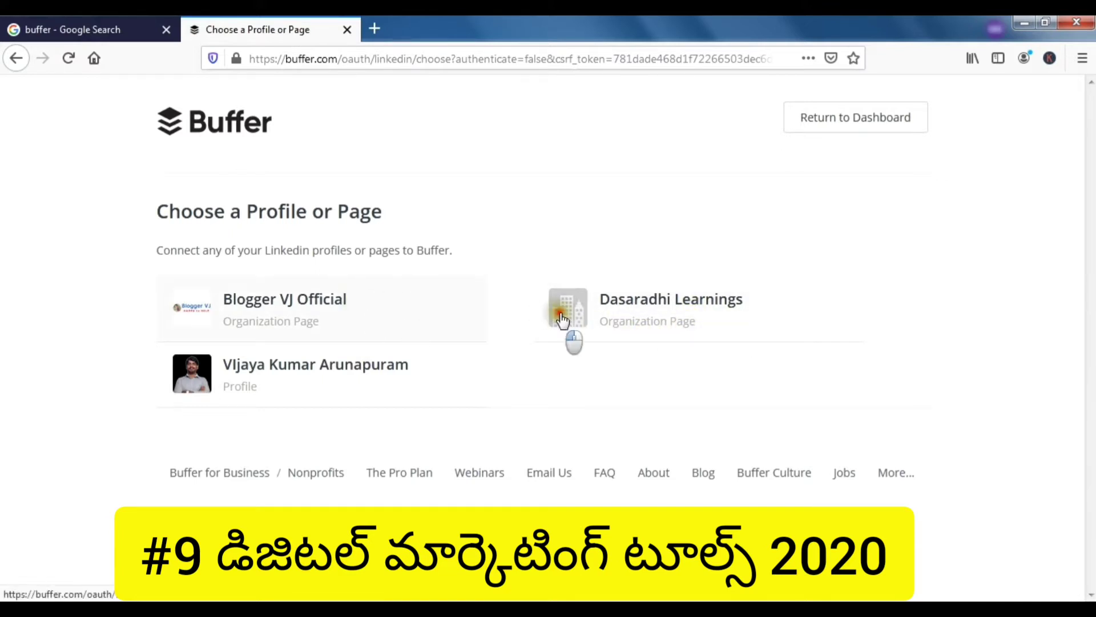
- Connect the Dasaradhi Learnings organization page and dismiss the 'now connected' notification
{"action": "left_click", "coordinate": [698, 314]}
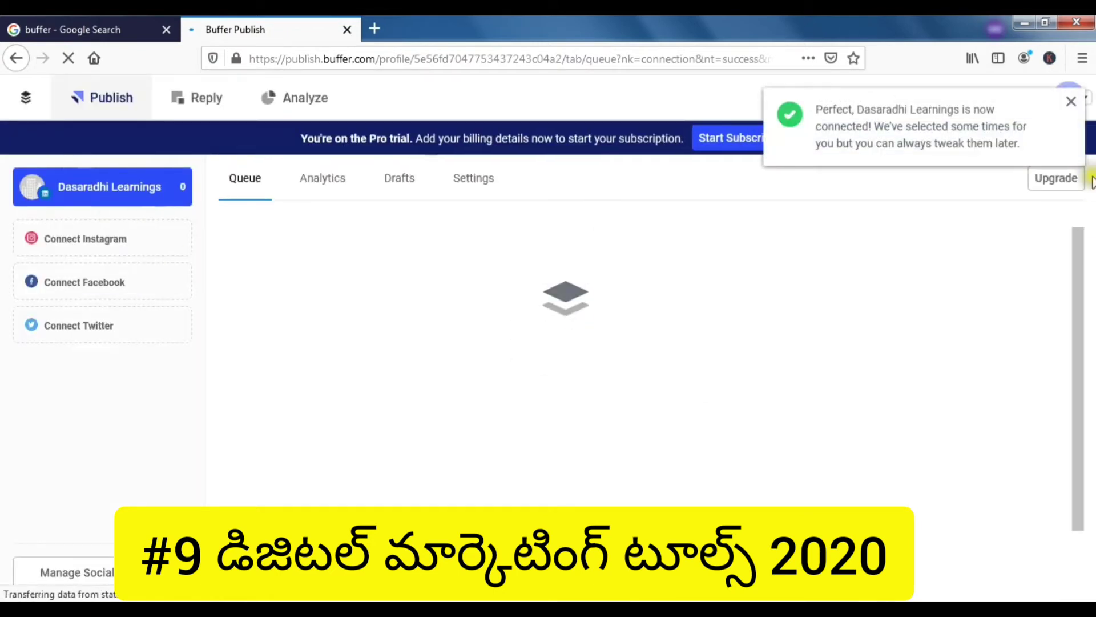
{"action": "left_click", "coordinate": [1071, 102]}
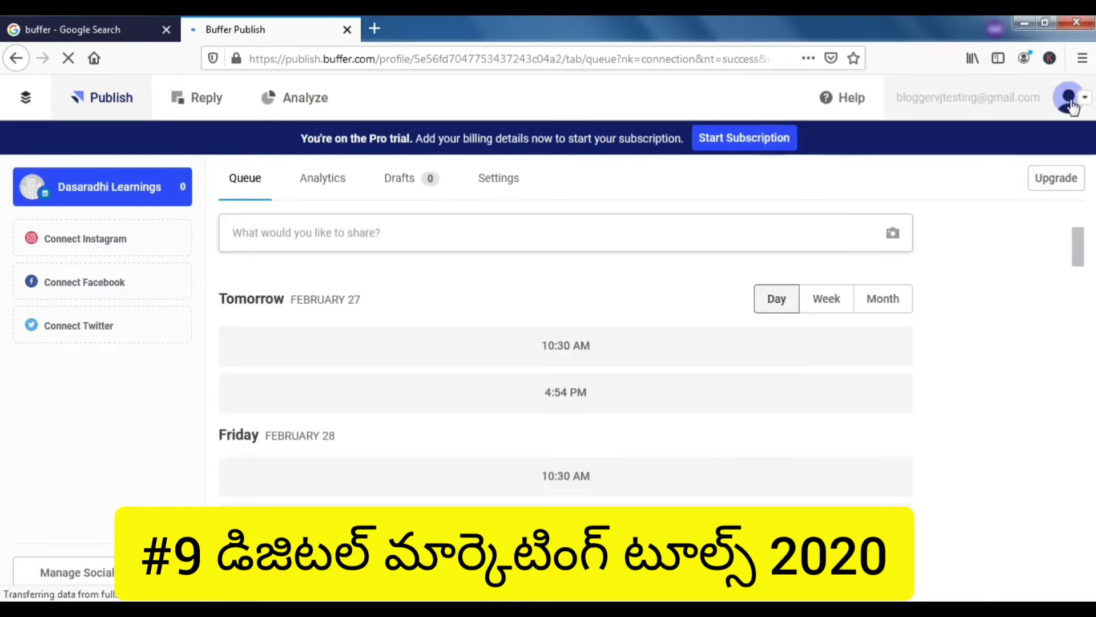
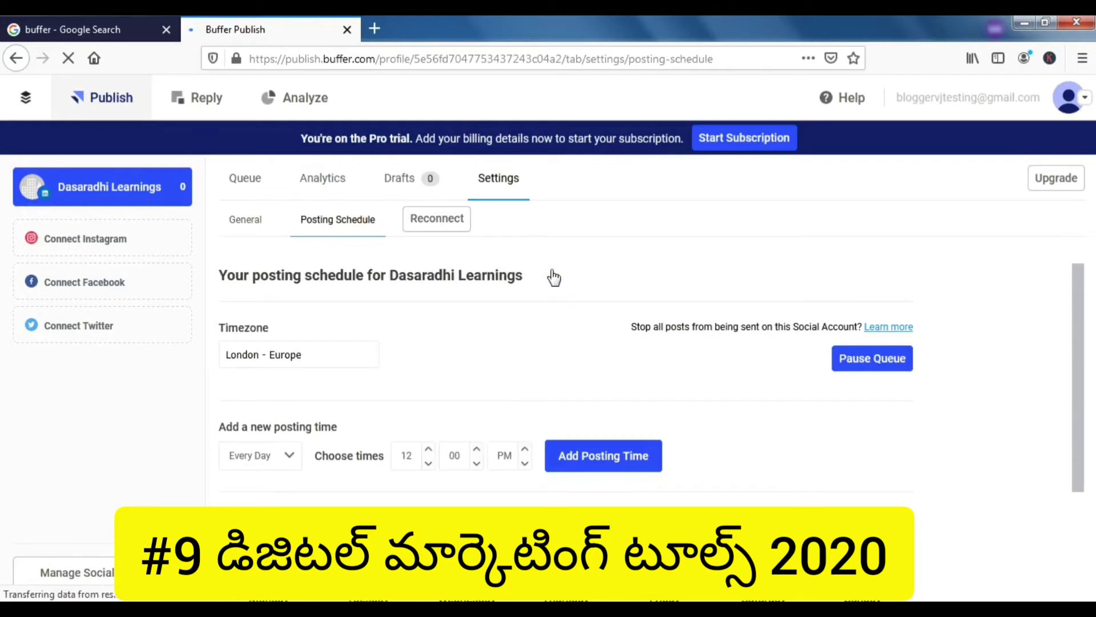
- Replace the schedule timezone by searching 'chennai' and choosing 'Chennai - India'
{"action": "left_click", "coordinate": [347, 354]}
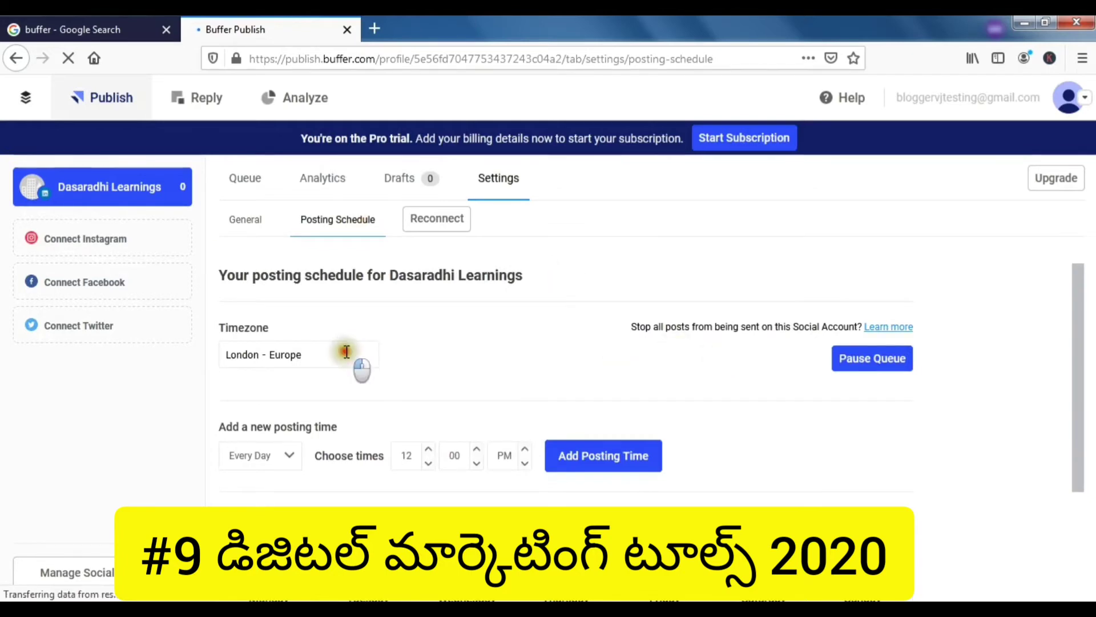
{"action": "scroll", "coordinate": [489, 377], "scroll_direction": "down", "scroll_amount": 2}
{"action": "scroll", "coordinate": [495, 381], "scroll_direction": "down", "scroll_amount": 1}
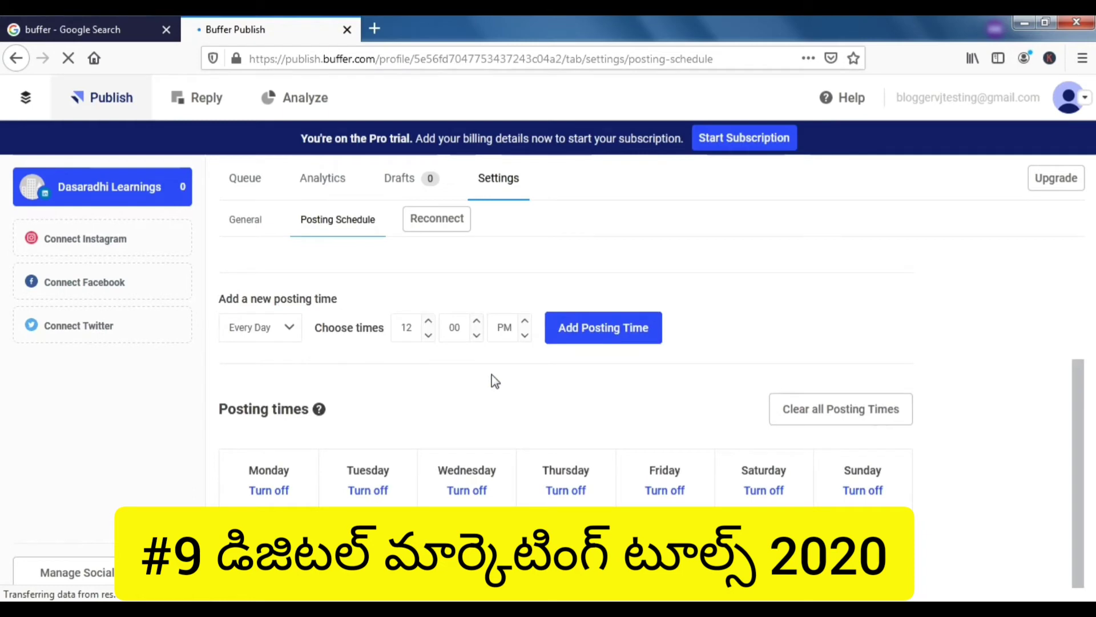
{"action": "scroll", "coordinate": [495, 381], "scroll_direction": "up", "scroll_amount": 2}
{"action": "type", "text": "india"}
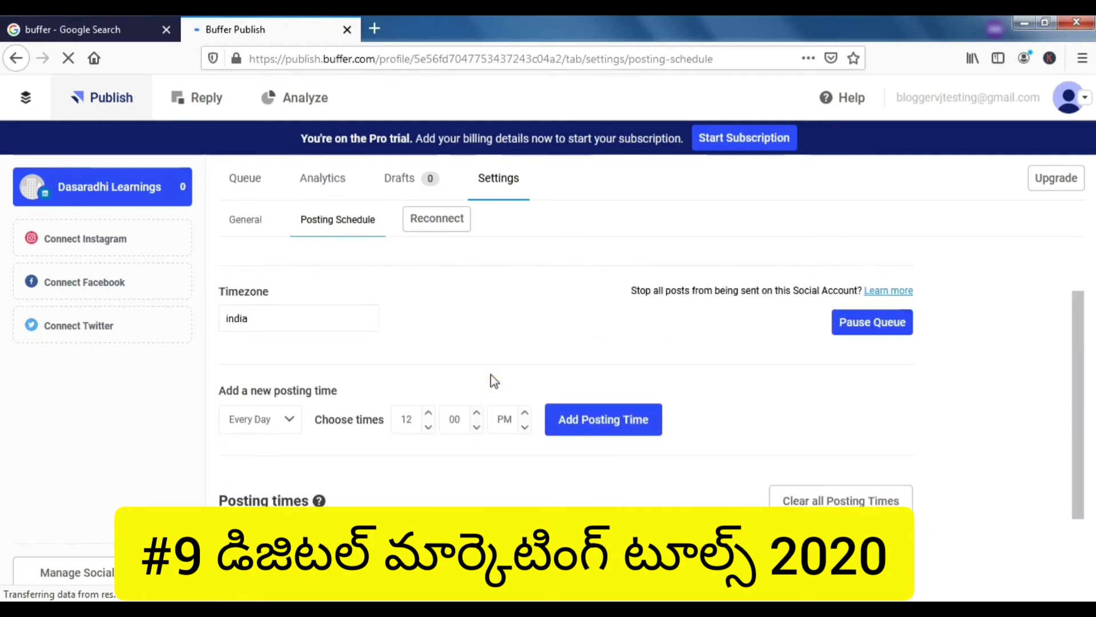
{"action": "key", "text": "ctrl+a"}
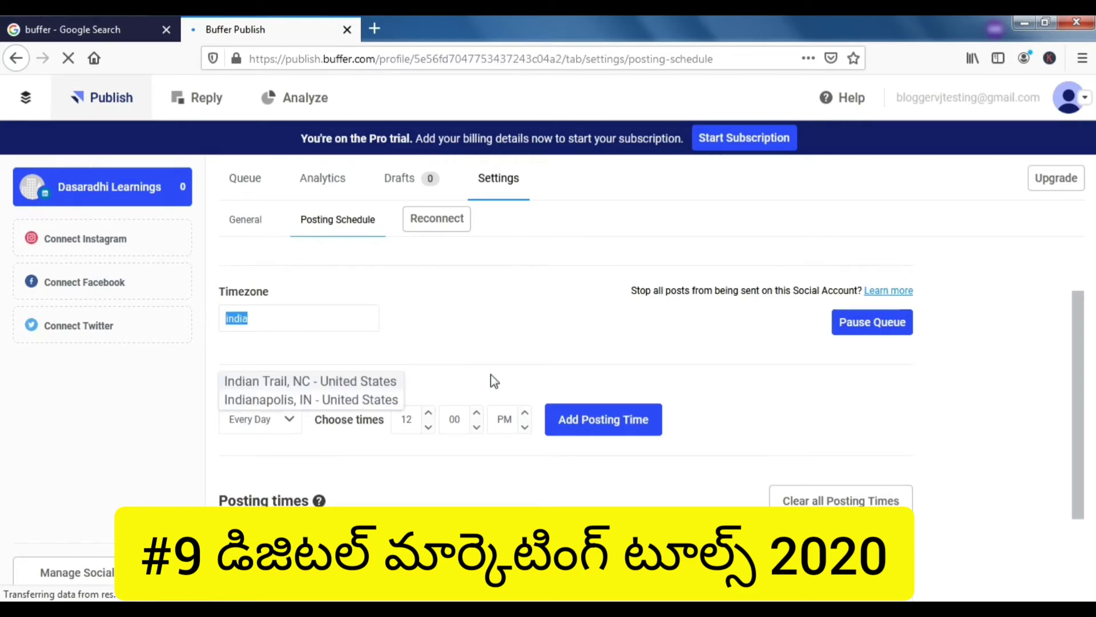
{"action": "type", "text": "chennai"}
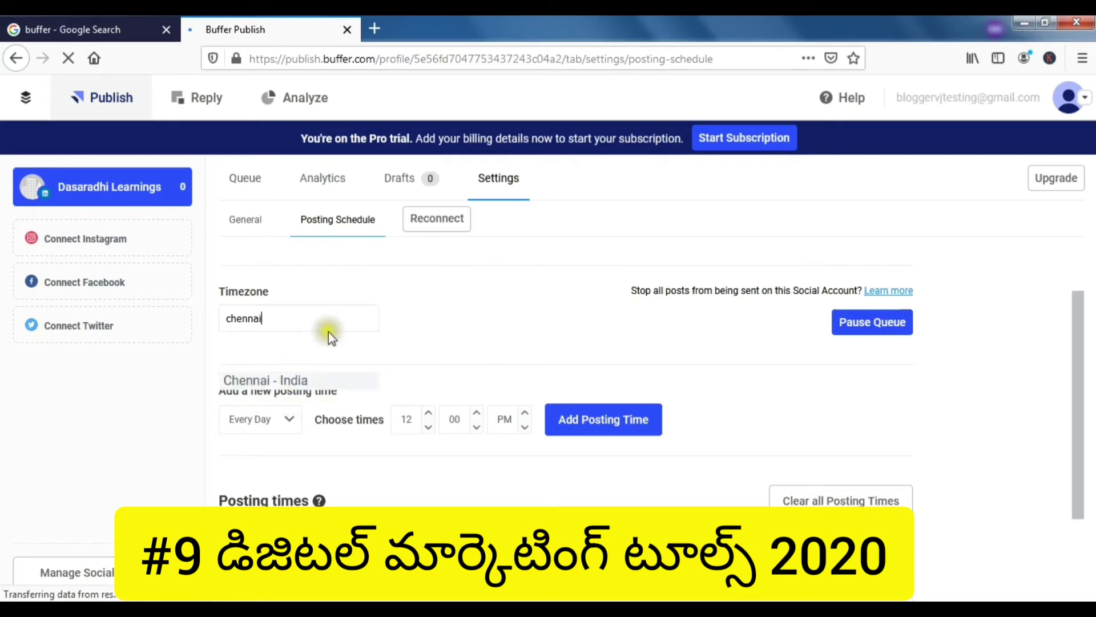
{"action": "left_click", "coordinate": [289, 379]}
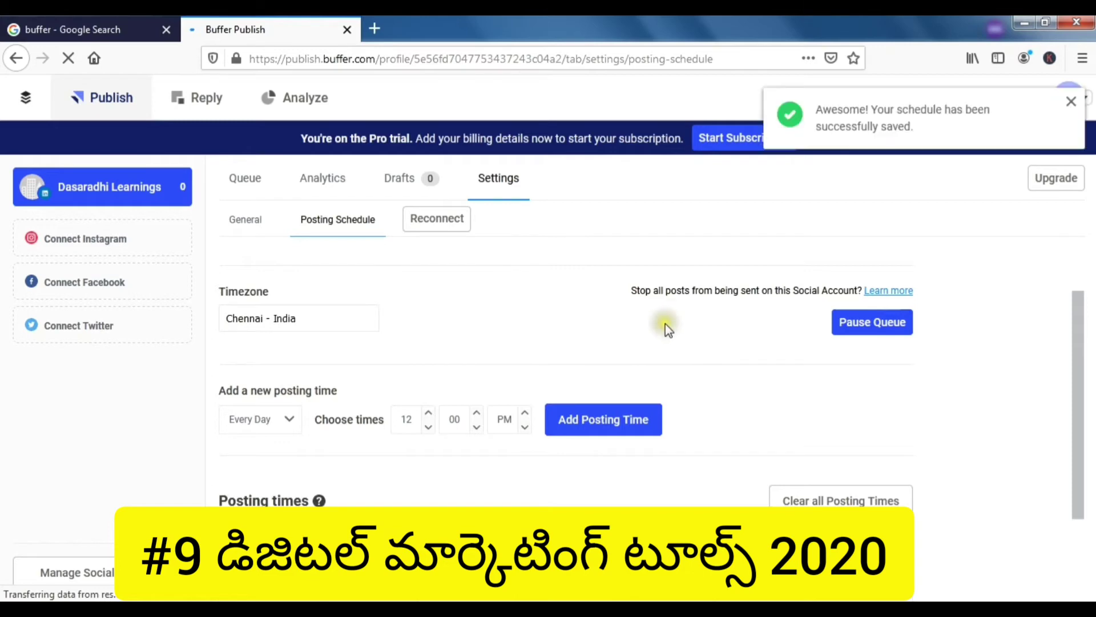
{"action": "scroll", "coordinate": [889, 326], "scroll_direction": "down", "scroll_amount": 2}
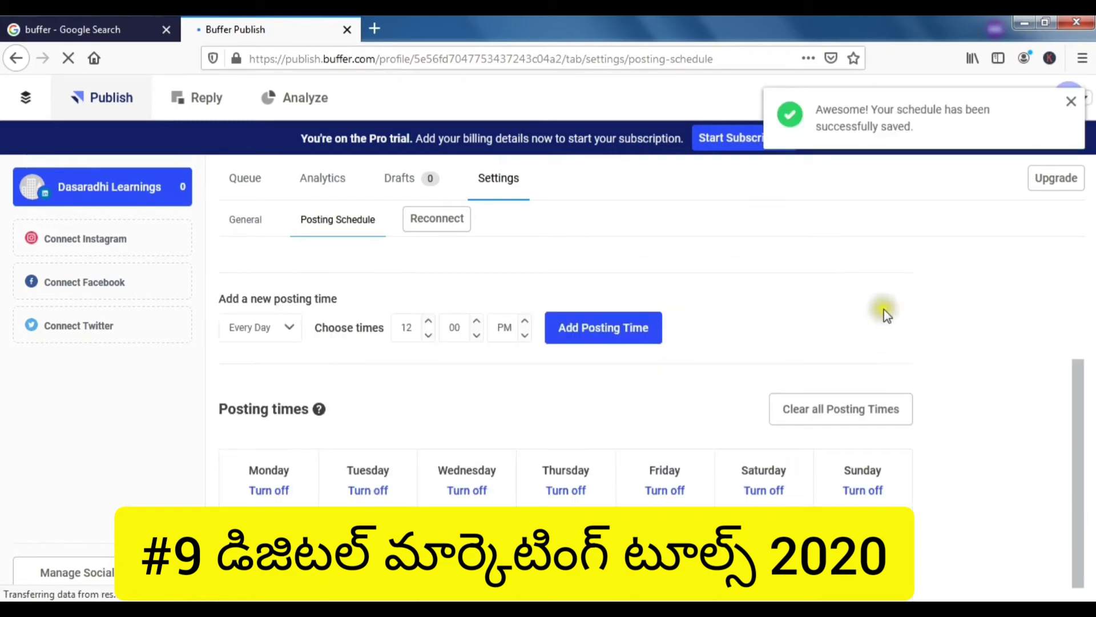
{"action": "scroll", "coordinate": [885, 308], "scroll_direction": "up", "scroll_amount": 3}
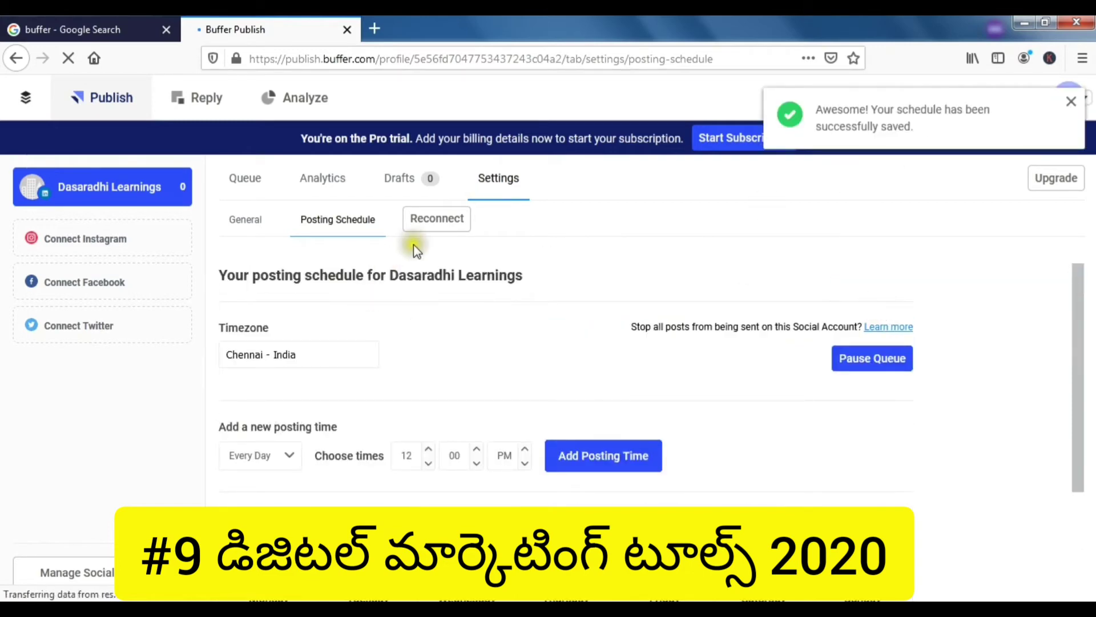
{"action": "scroll", "coordinate": [770, 393], "scroll_direction": "down", "scroll_amount": 2}
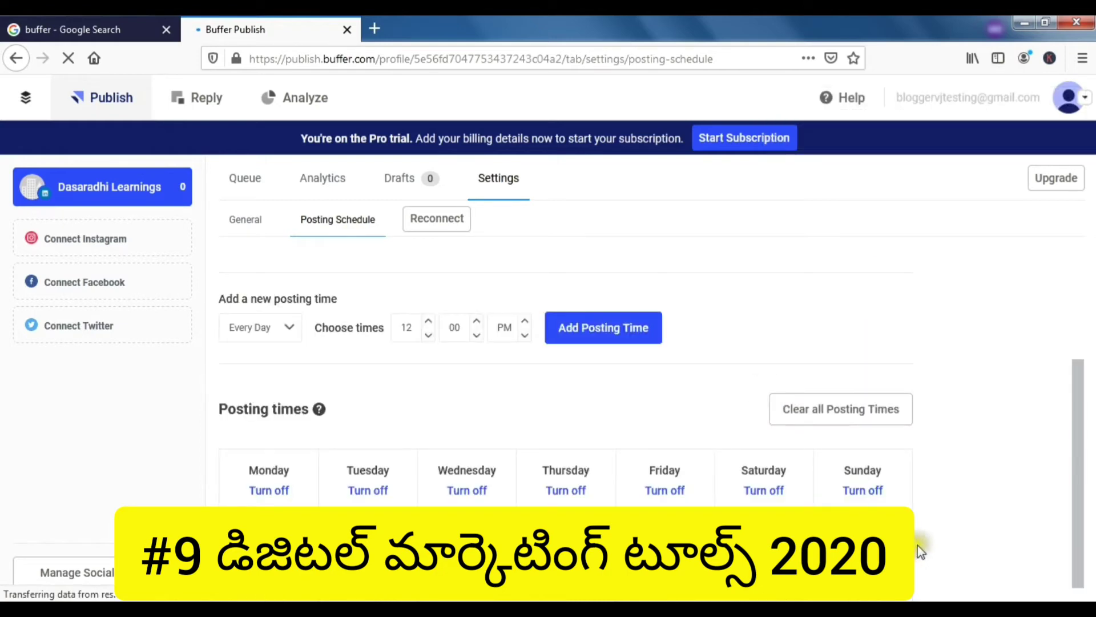
- From the Queue, start a post for the Feb 27, 10:30 AM slot and bring up the image upload dialog
{"action": "left_click", "coordinate": [245, 181]}
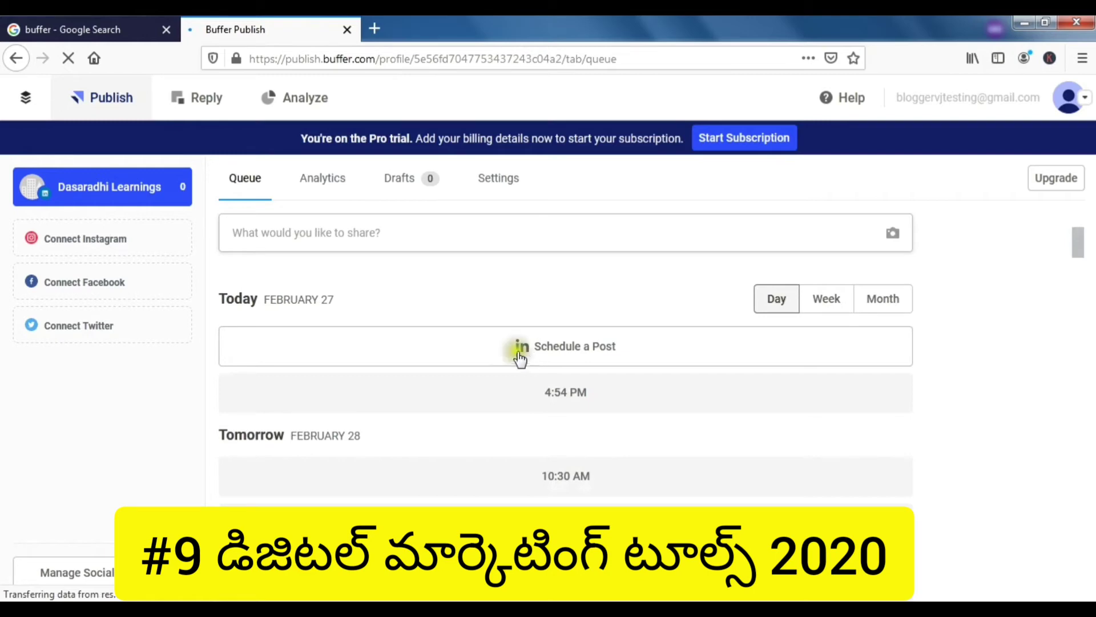
{"action": "mouse_move", "coordinate": [627, 362]}
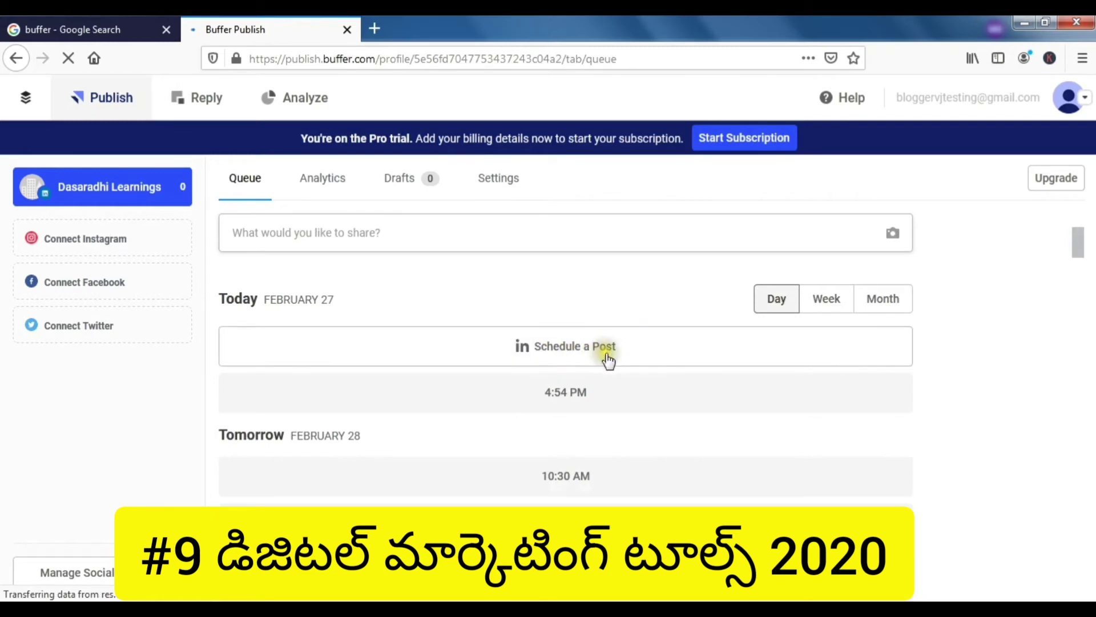
{"action": "left_click", "coordinate": [702, 387]}
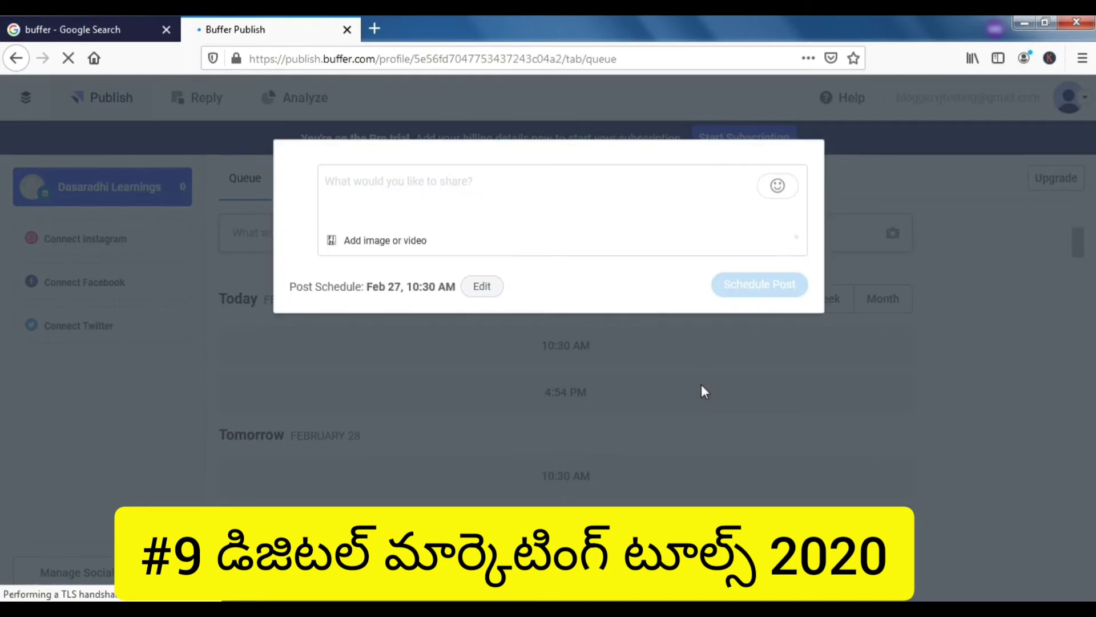
{"action": "left_click", "coordinate": [400, 242]}
{"action": "left_click", "coordinate": [371, 274]}
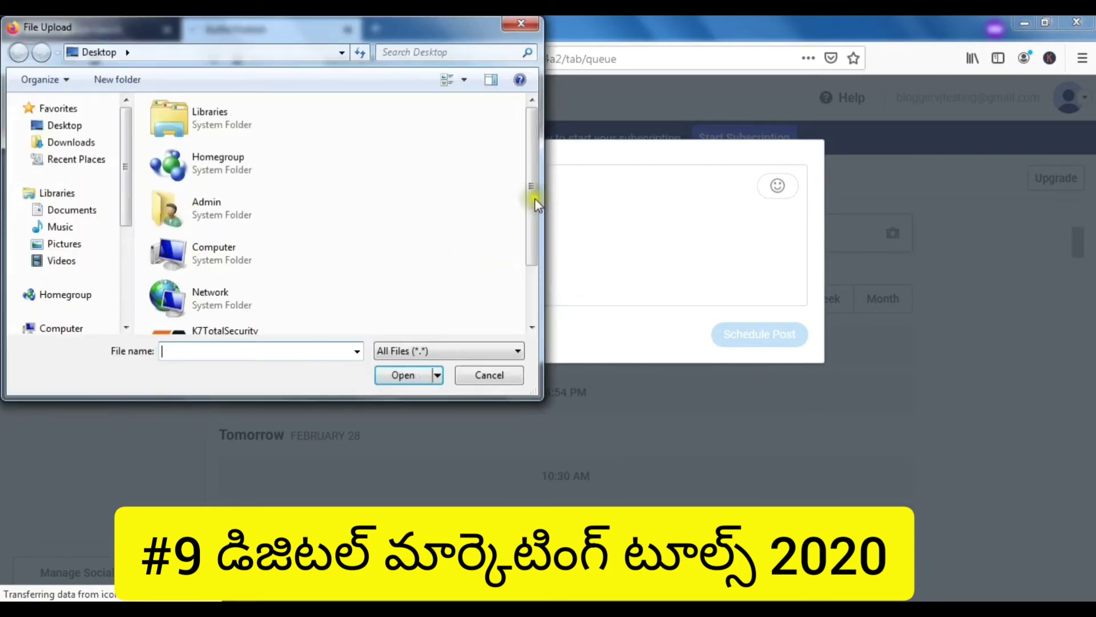
- Attach '09 blog post 1 copy.jpg' from the Desktop folder to the post
{"action": "left_click_drag", "start_coordinate": [529, 201], "coordinate": [528, 282]}
{"action": "left_click", "coordinate": [222, 311]}
{"action": "double_click", "coordinate": [221, 311]}
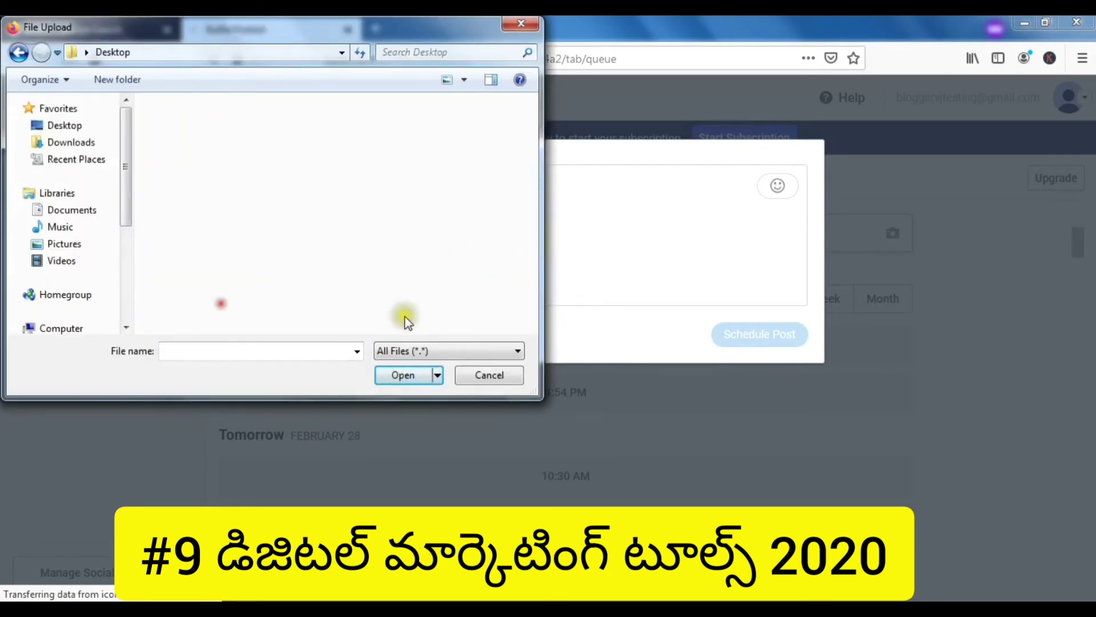
{"action": "left_click_drag", "start_coordinate": [532, 123], "coordinate": [529, 151]}
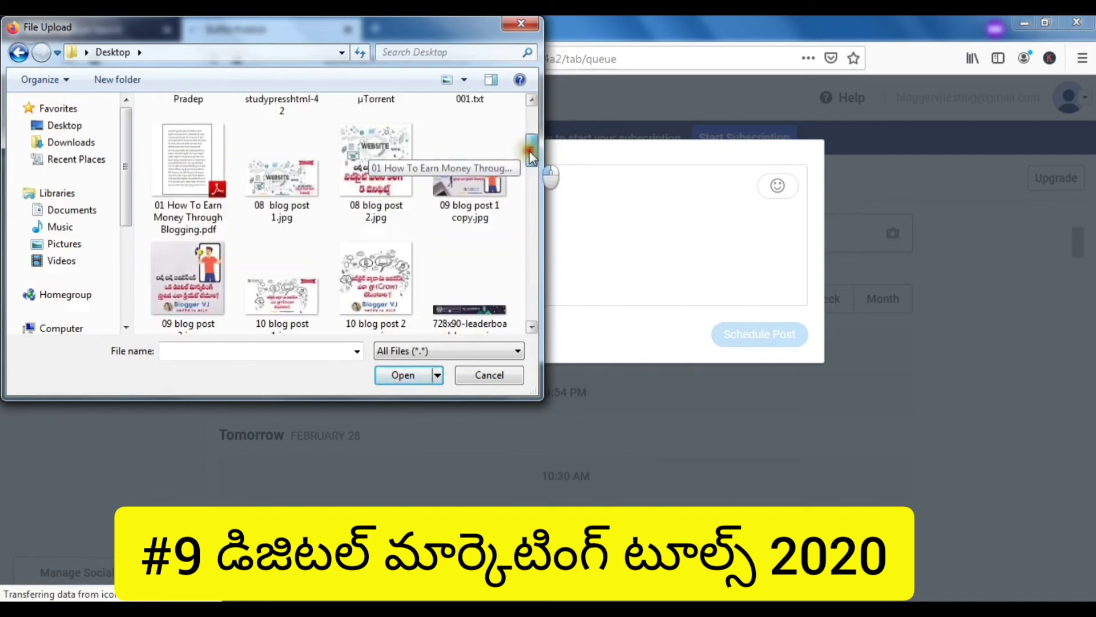
{"action": "left_click", "coordinate": [462, 197]}
{"action": "left_click", "coordinate": [407, 372]}
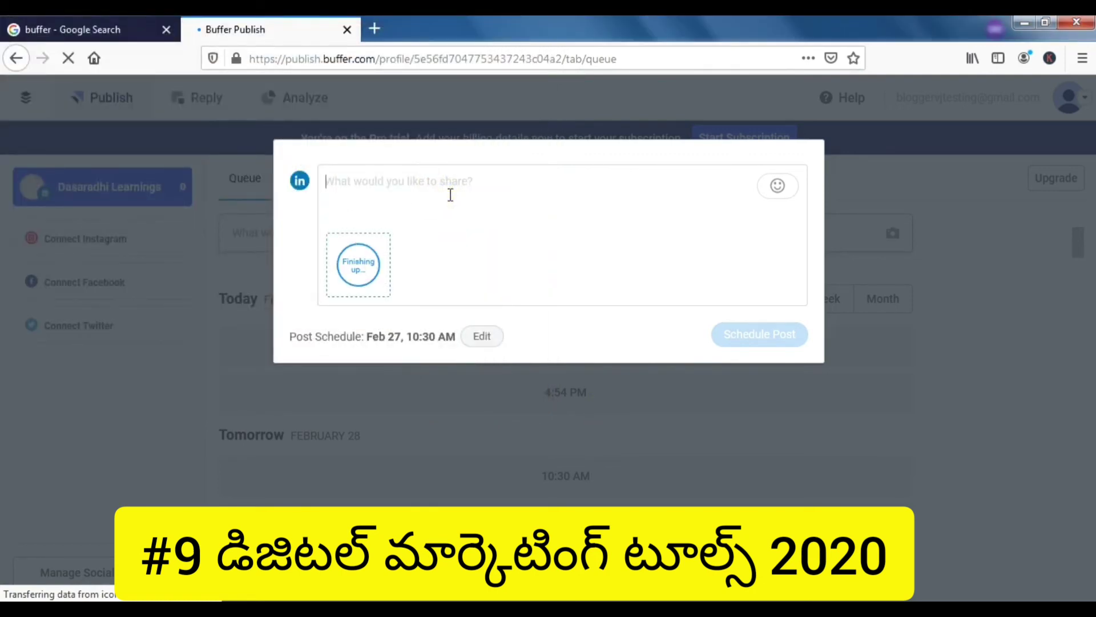
- Write 'Video & Blog post is out now. Please check it' and schedule the post
{"action": "type", "text": "Video"}
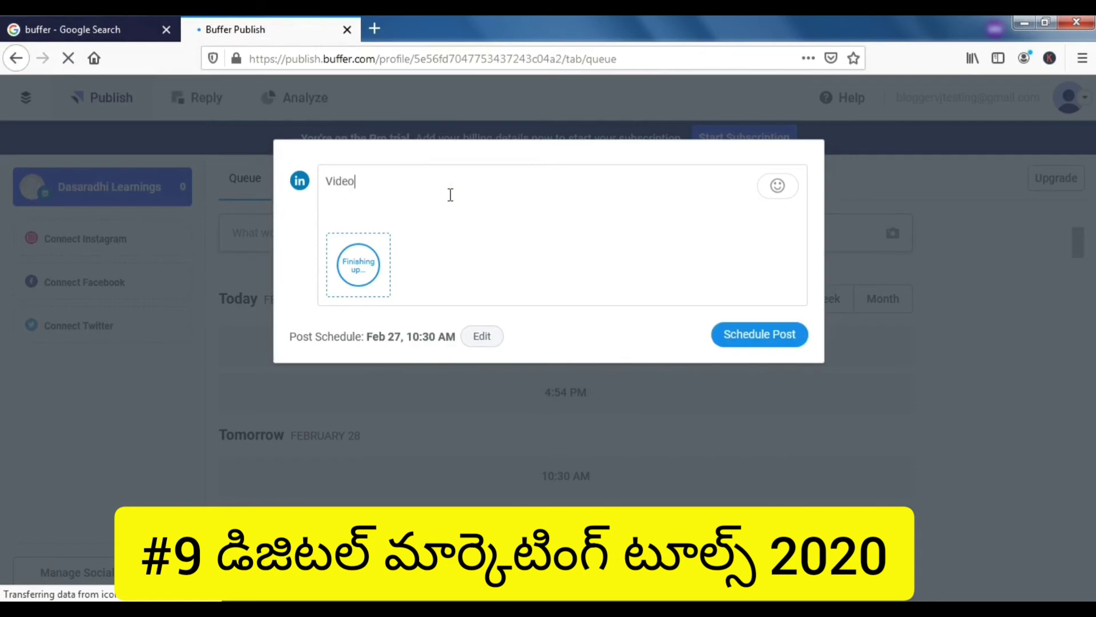
{"action": "type", "text": " & Blog post is out now. Please check it"}
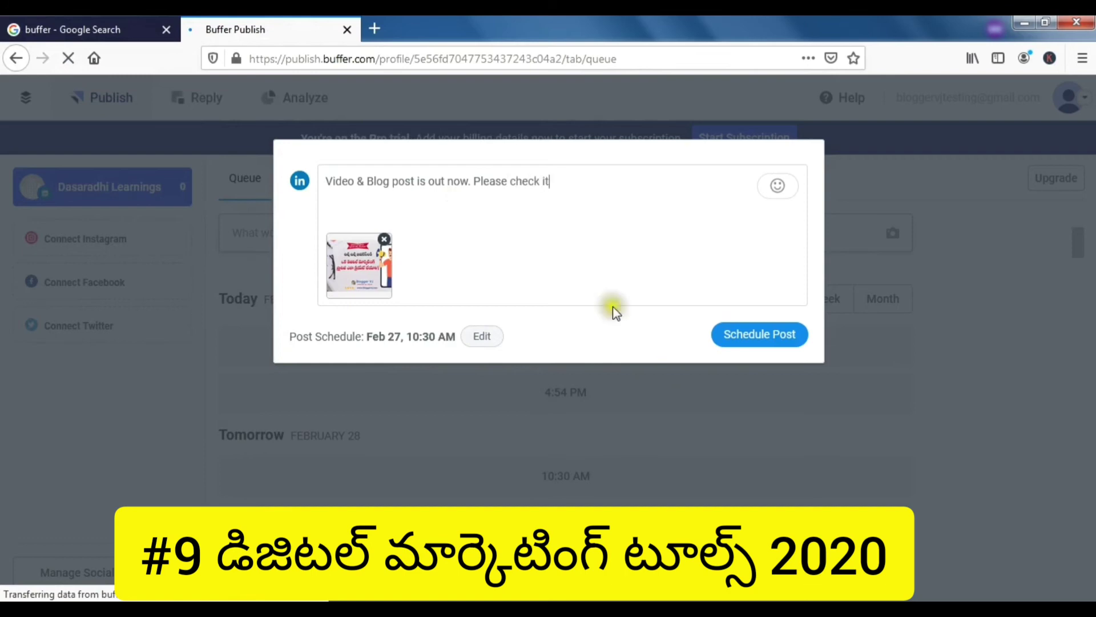
{"action": "left_click", "coordinate": [775, 338]}
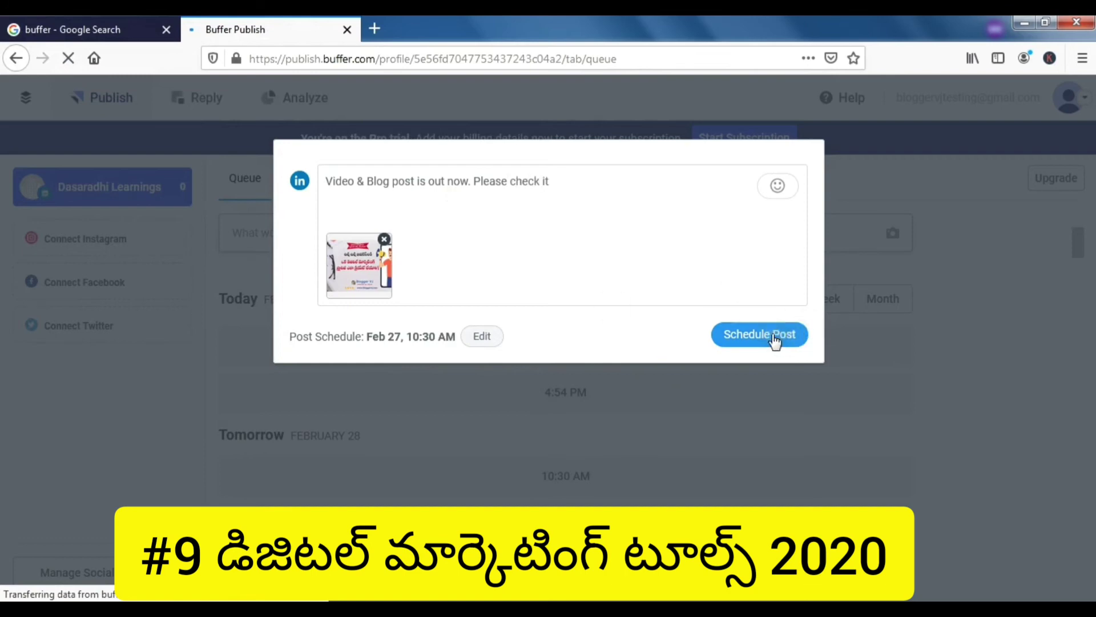